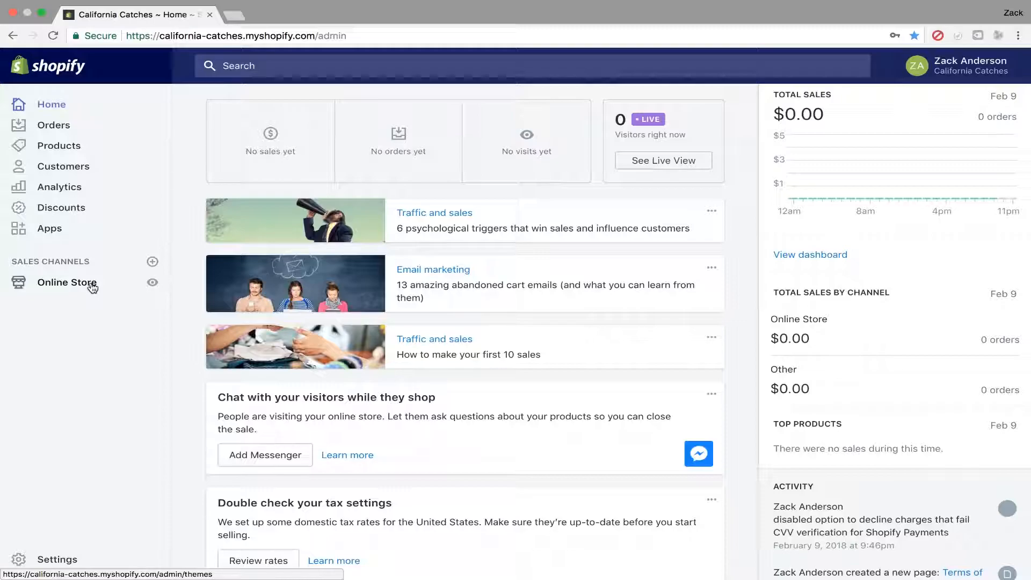
Glance at the online store's themes, then open the Shopify Payments settings under Payment providers.
click(92, 288)
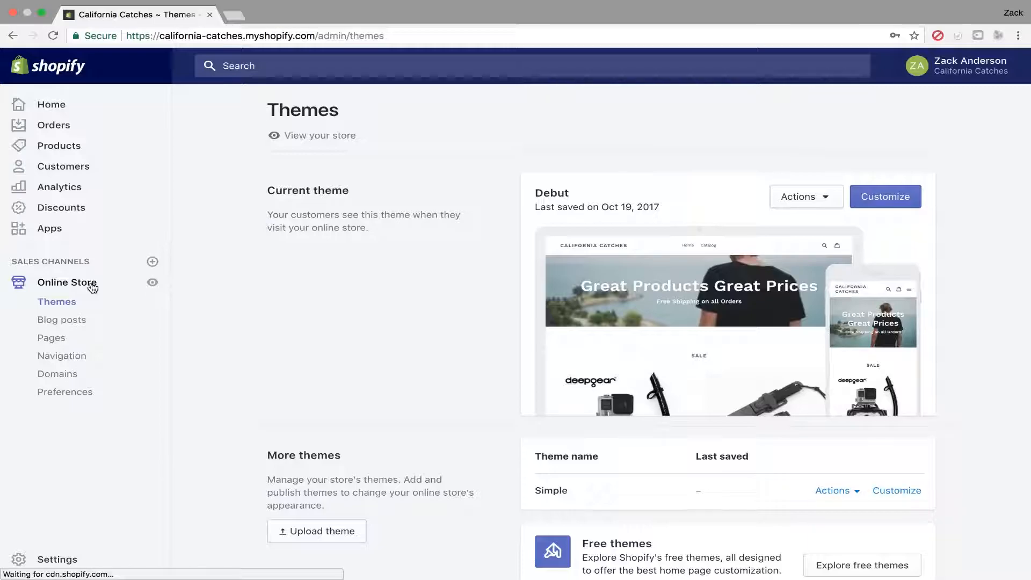
scroll(92, 322, down, 1)
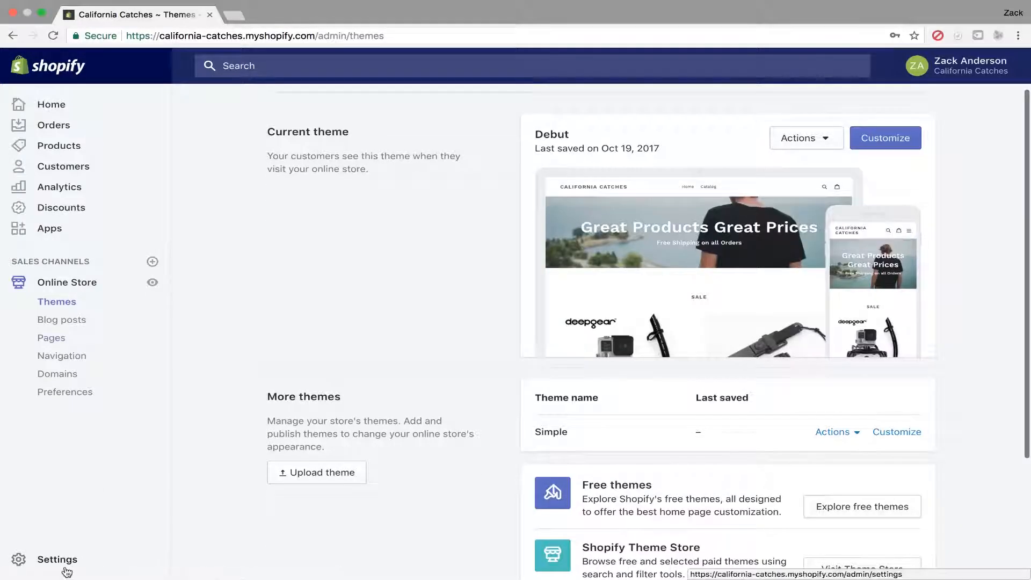
click(66, 560)
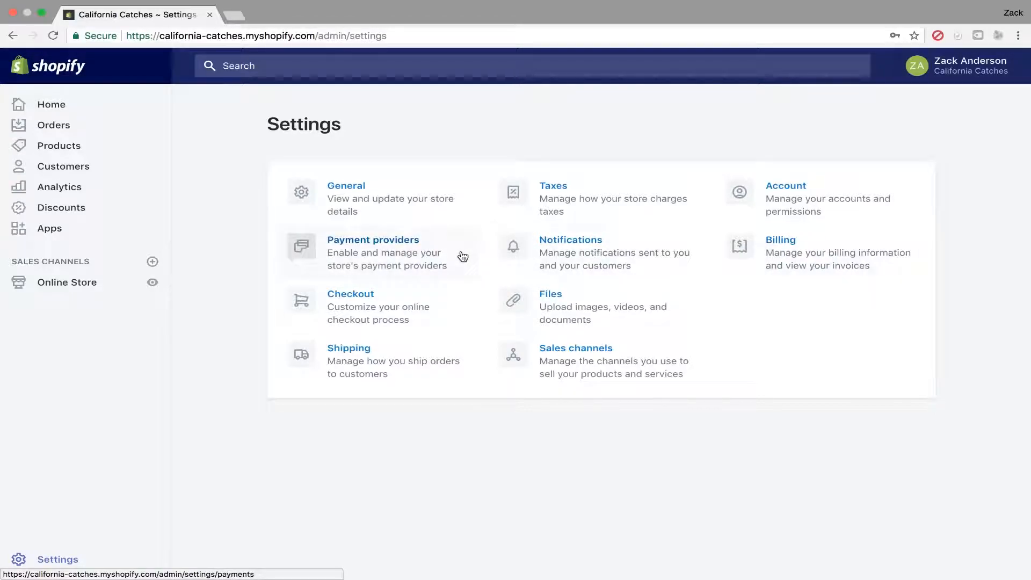
click(398, 256)
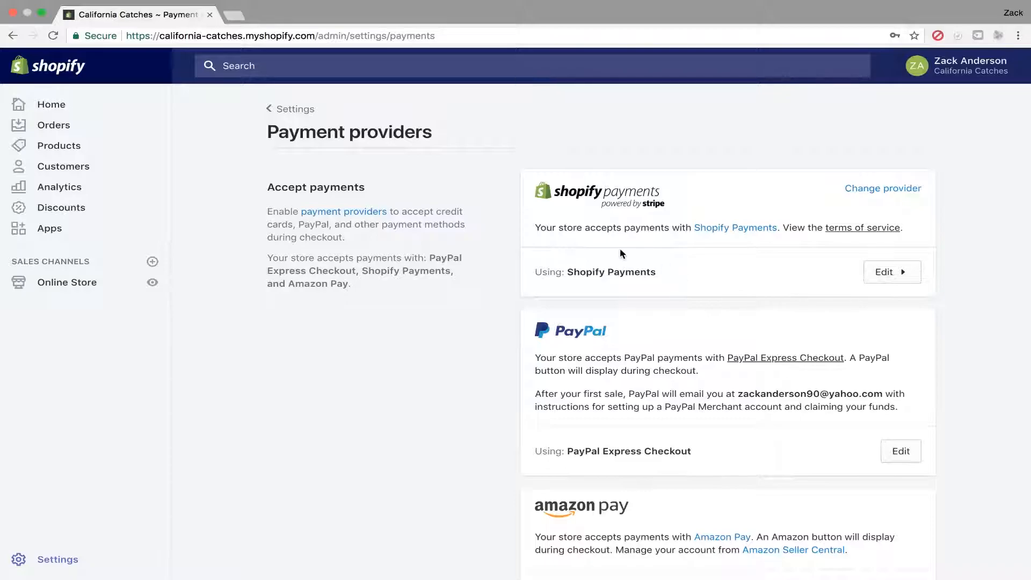
click(891, 278)
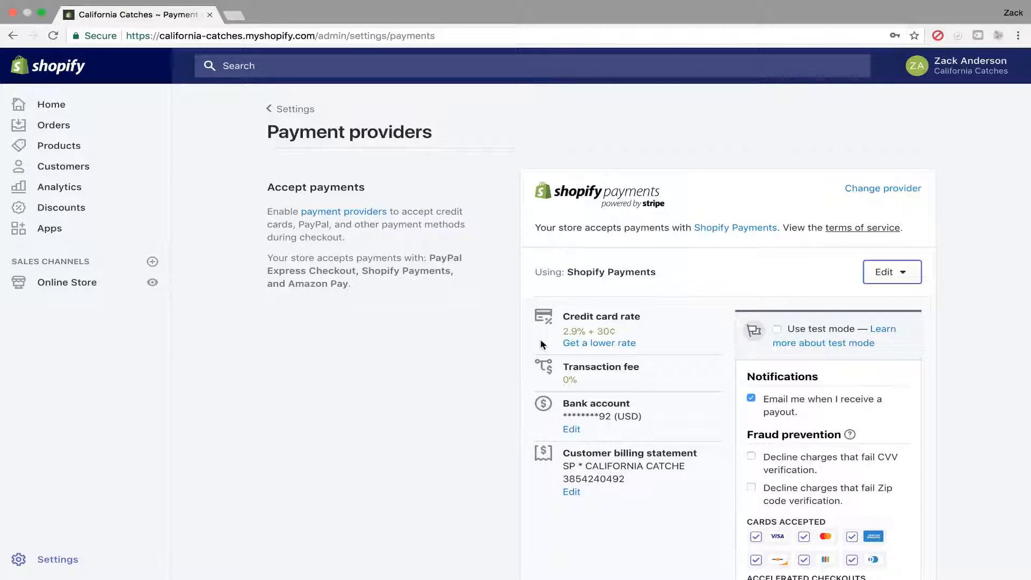
Toggle the fraud-prevention options for declining charges that fail CVV or Zip code verification and save the Shopify Payments settings.
scroll(489, 386, down, 2)
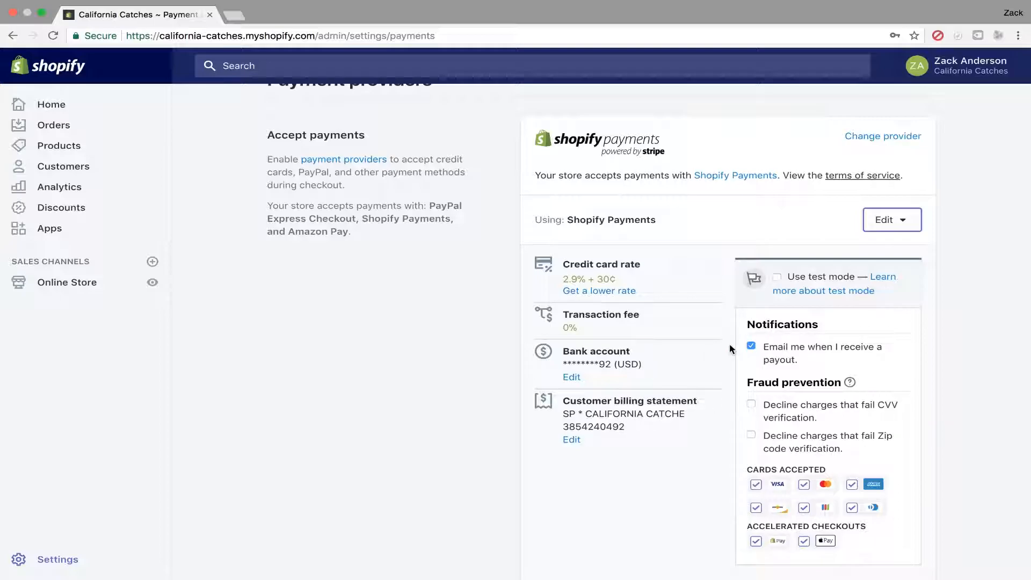
scroll(730, 348, down, 3)
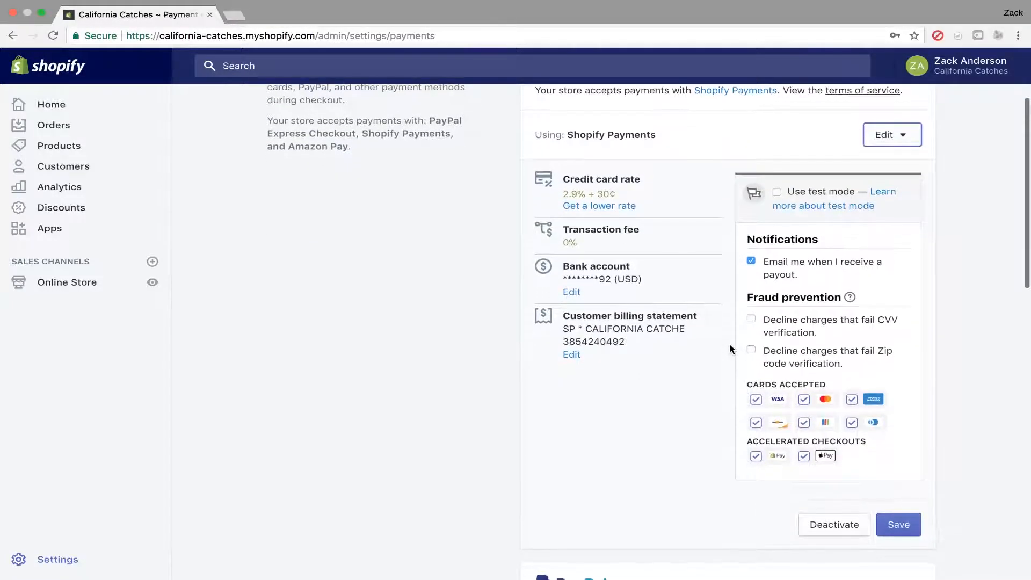
click(751, 320)
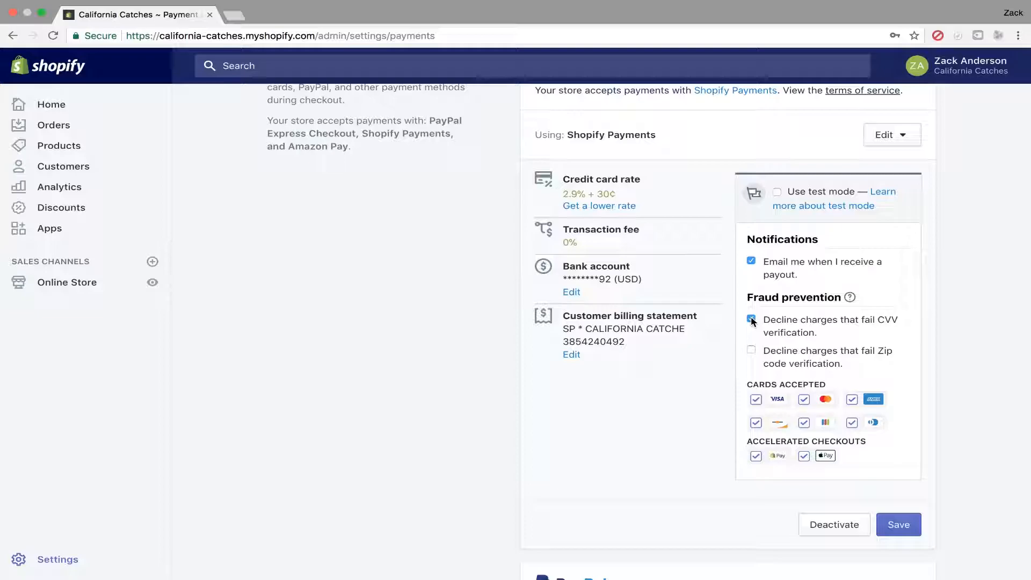
click(751, 351)
click(890, 527)
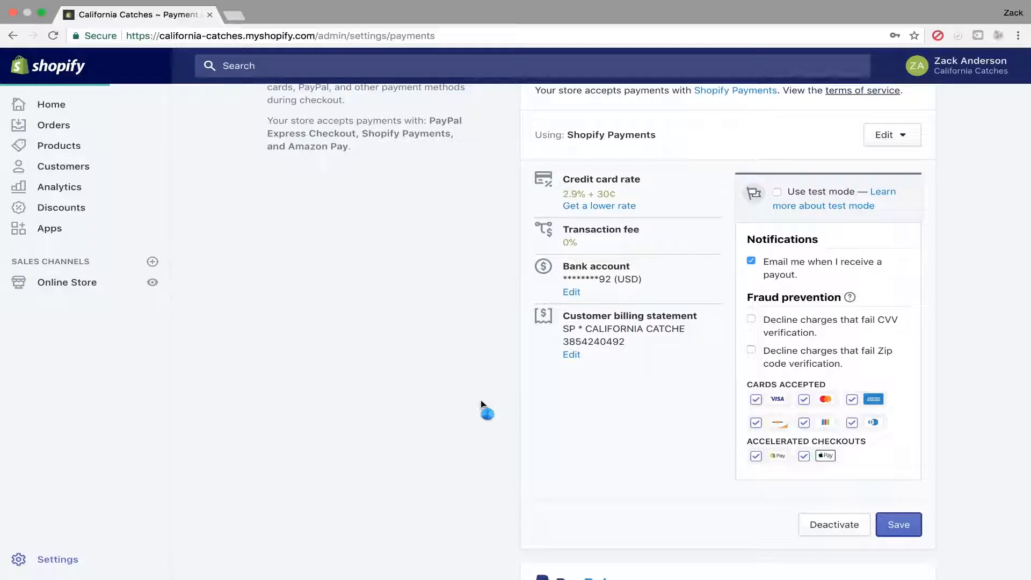
Open the PayPal Express Checkout provider settings.
scroll(482, 403, down, 3)
scroll(482, 404, down, 5)
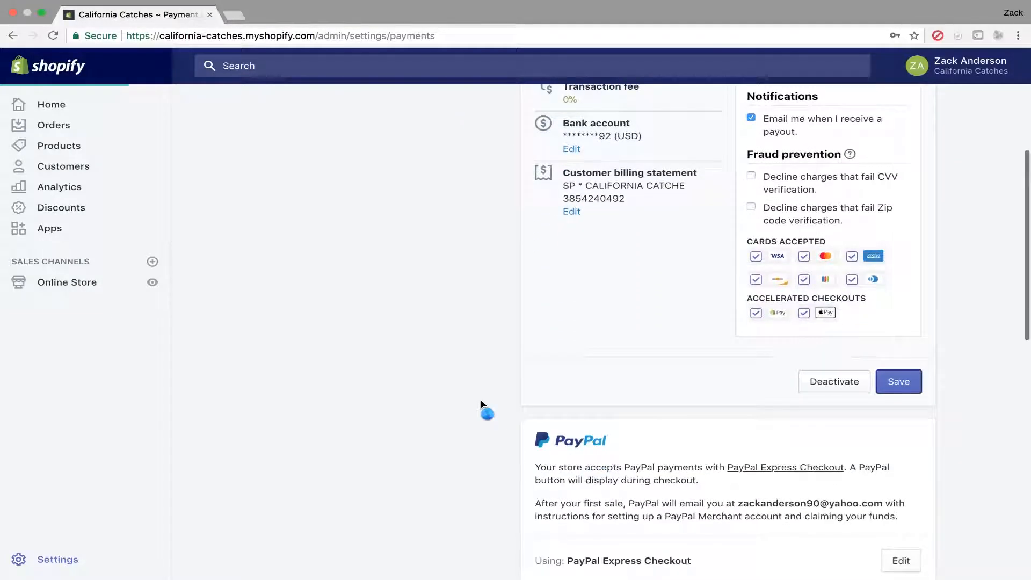
scroll(482, 404, down, 2)
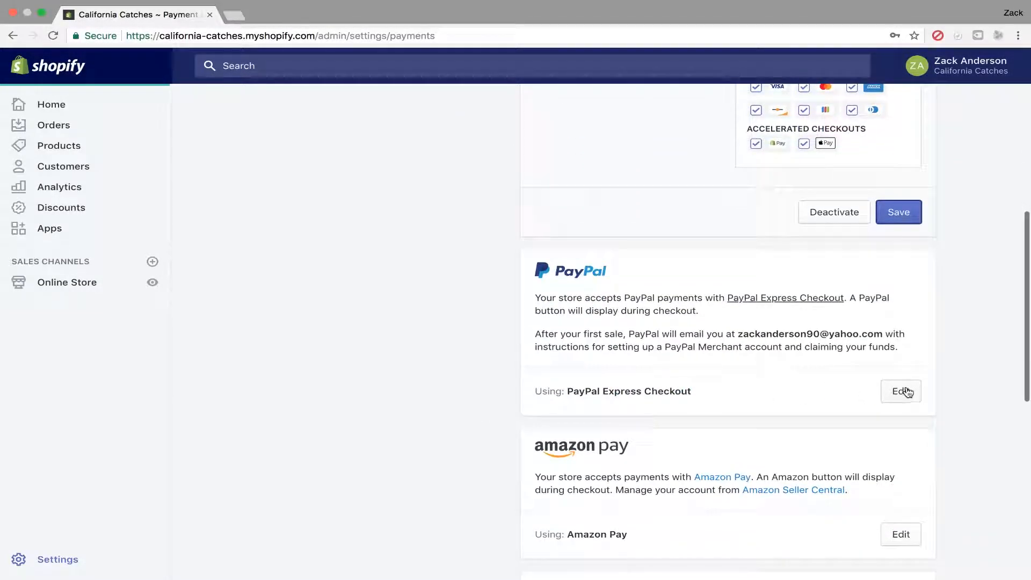
scroll(905, 391, down, 10)
scroll(534, 335, up, 6)
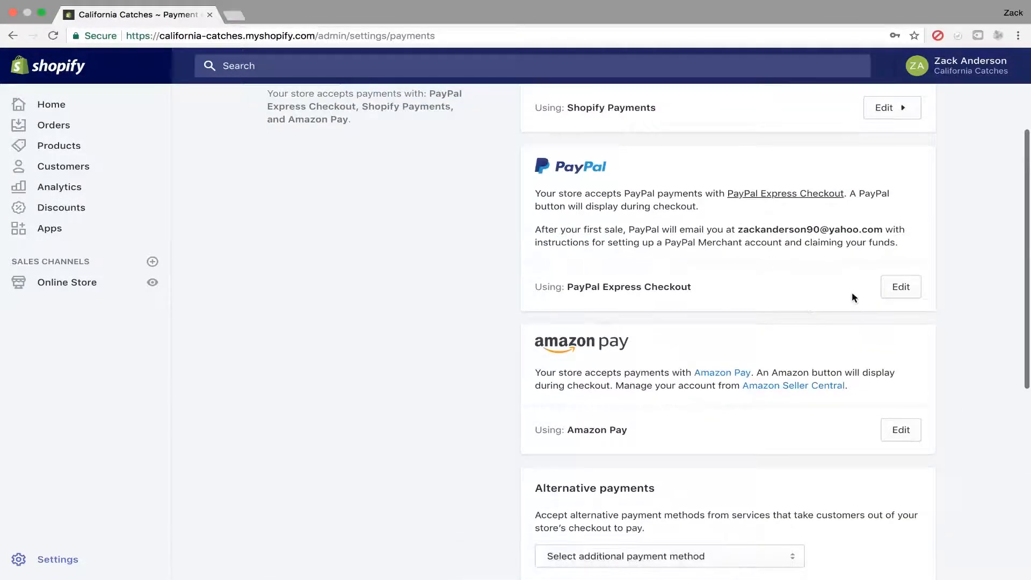
click(899, 287)
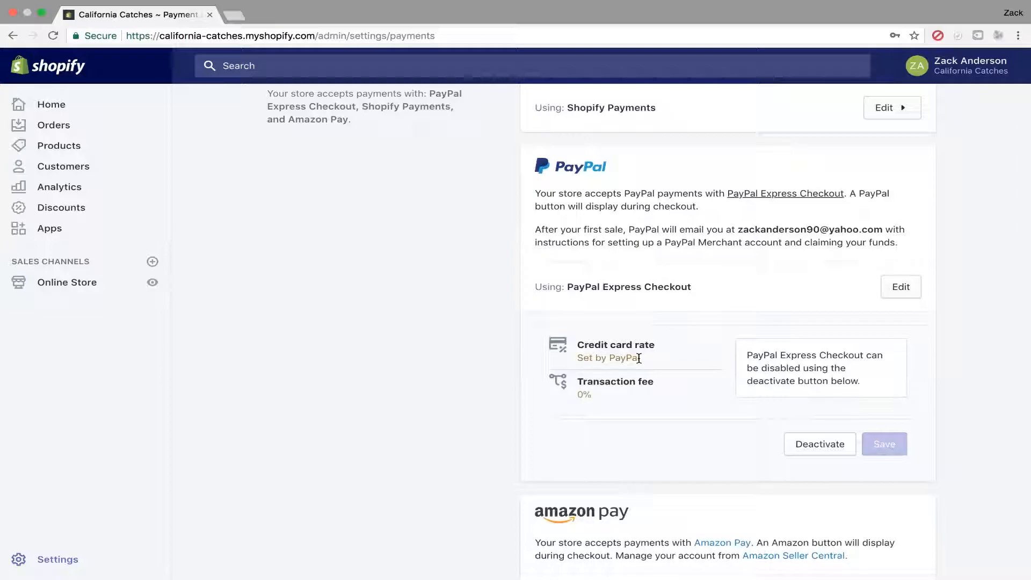
Browse the list of alternative payment methods without choosing one.
scroll(471, 415, down, 5)
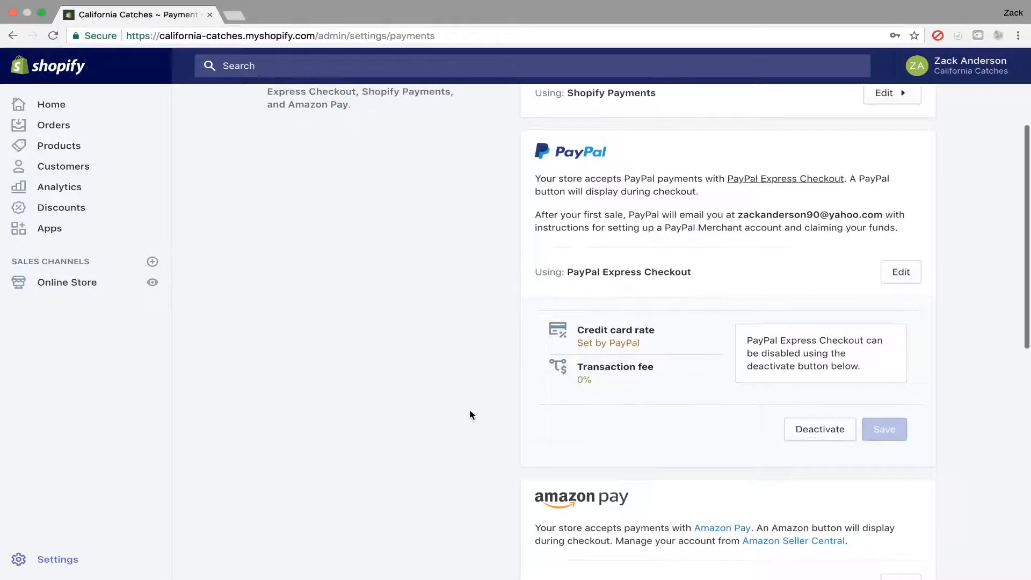
scroll(470, 415, down, 3)
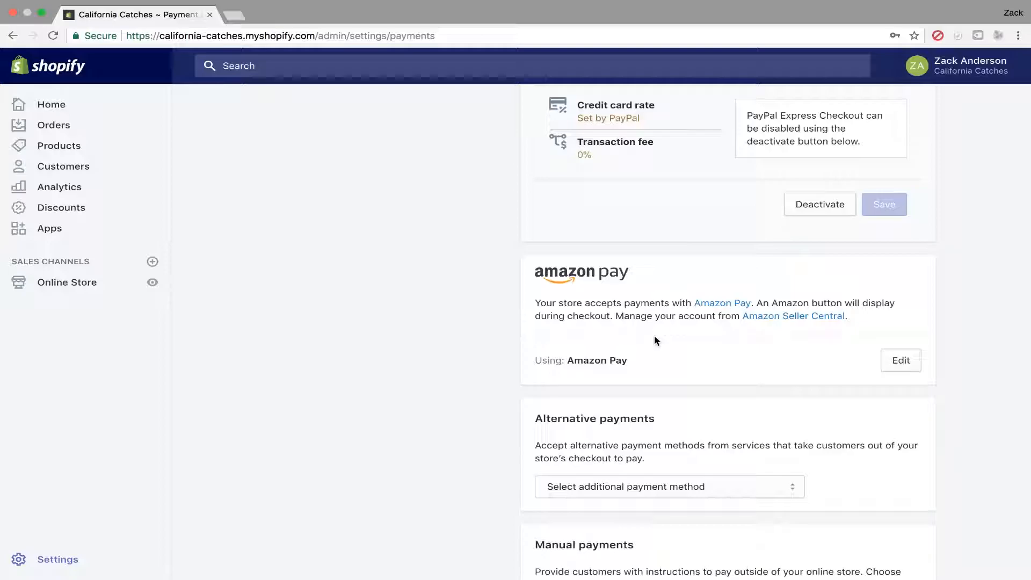
scroll(435, 454, down, 4)
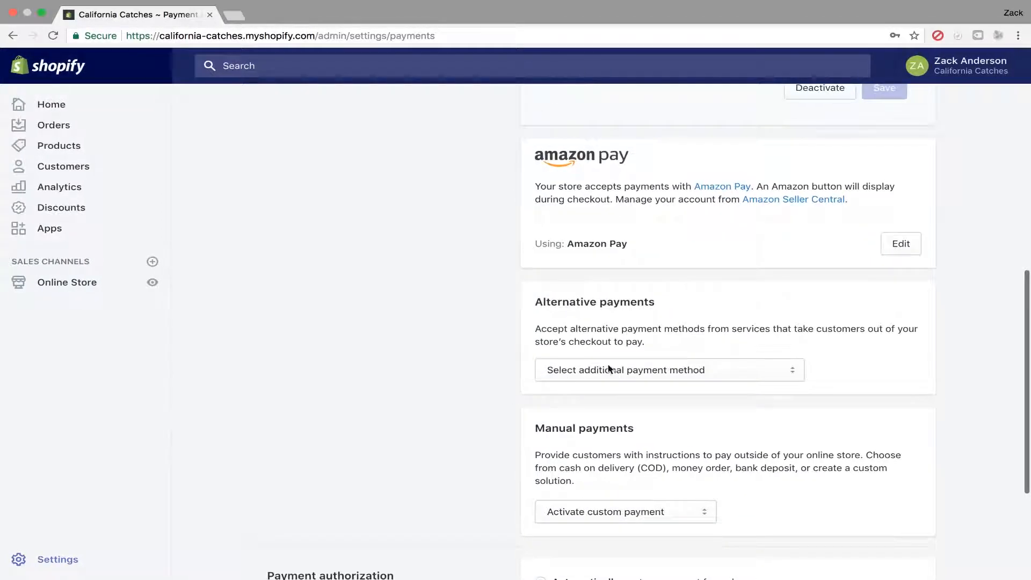
click(795, 372)
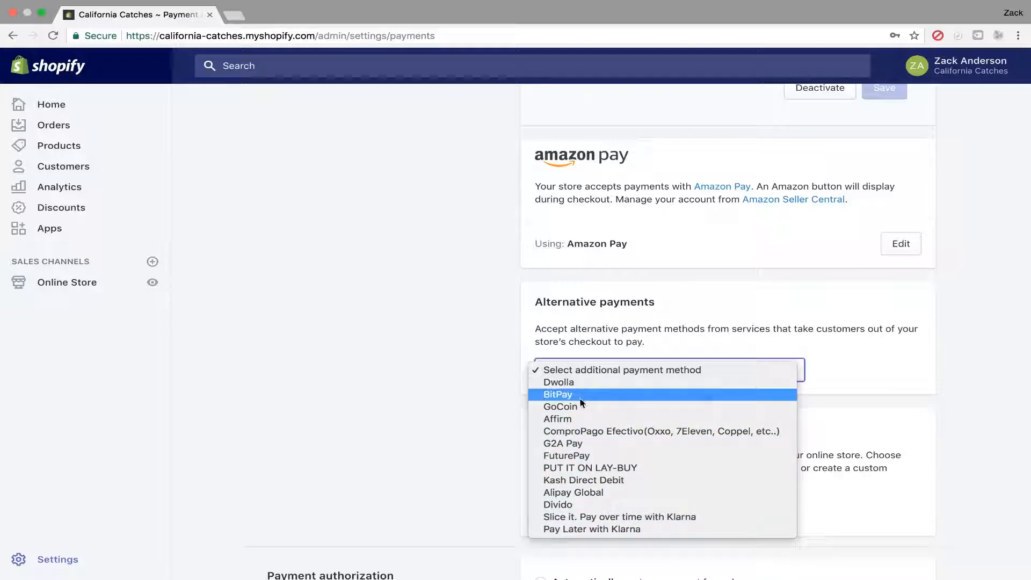
click(447, 410)
Browse the manual payment options without activating any custom payment.
scroll(446, 409, down, 3)
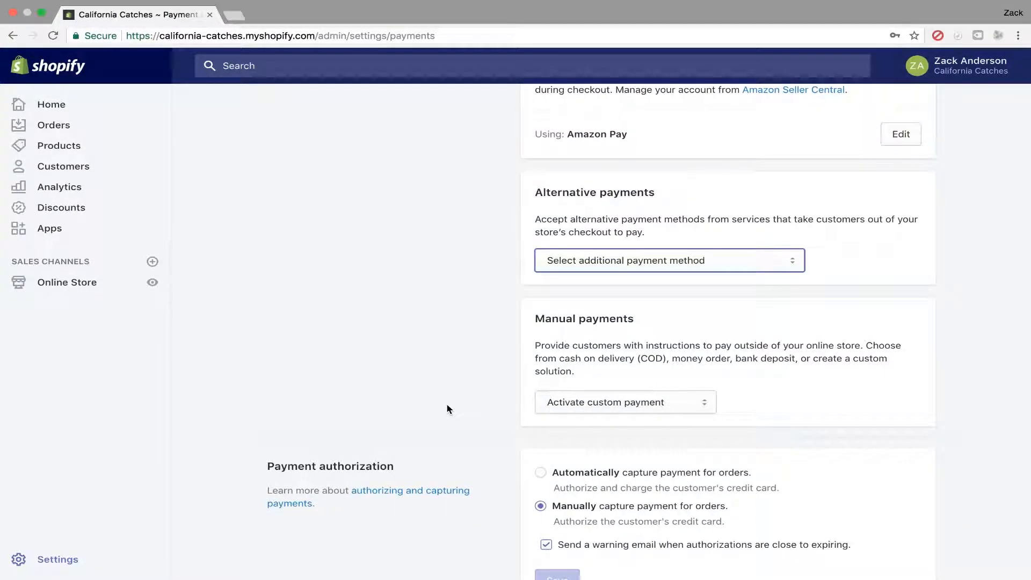
click(593, 407)
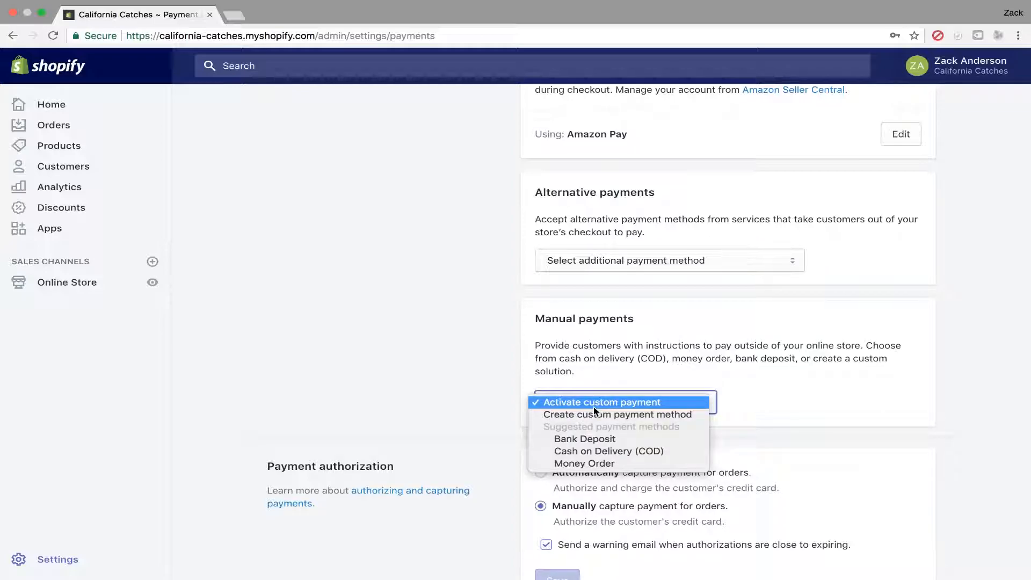
click(594, 407)
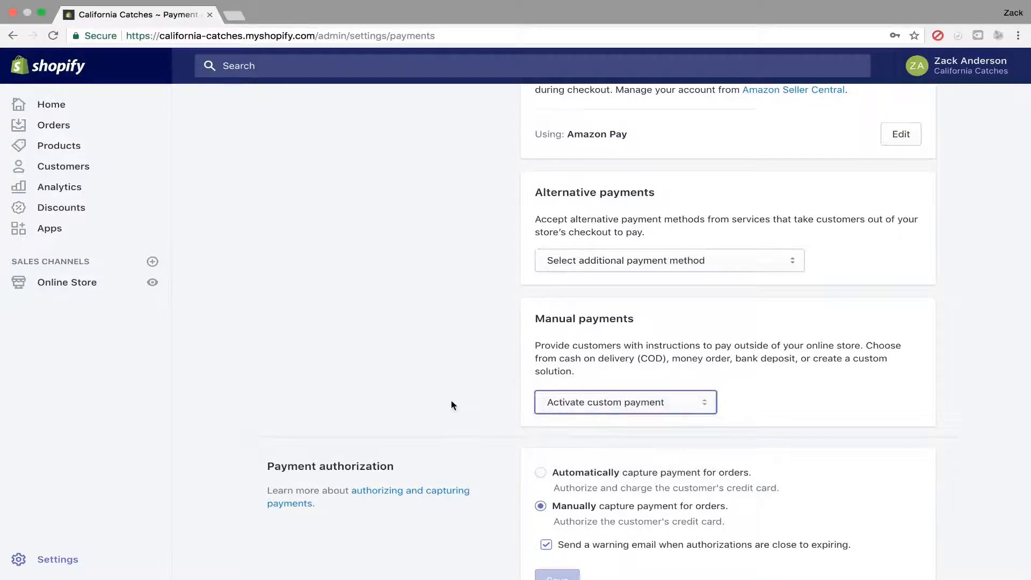
scroll(451, 403, down, 2)
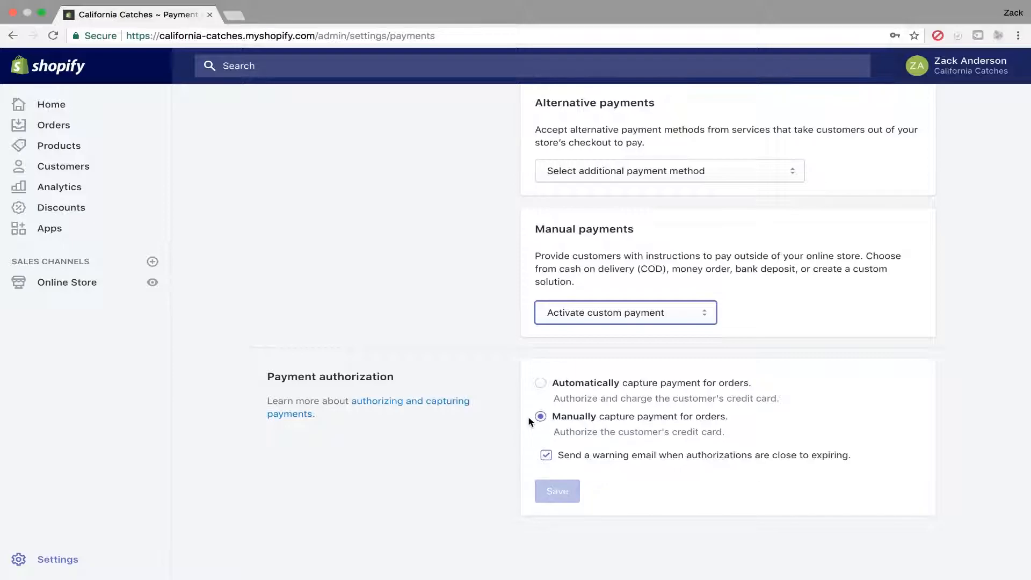
Set payment authorization to automatically capture payment for orders and save the payment settings.
click(63, 128)
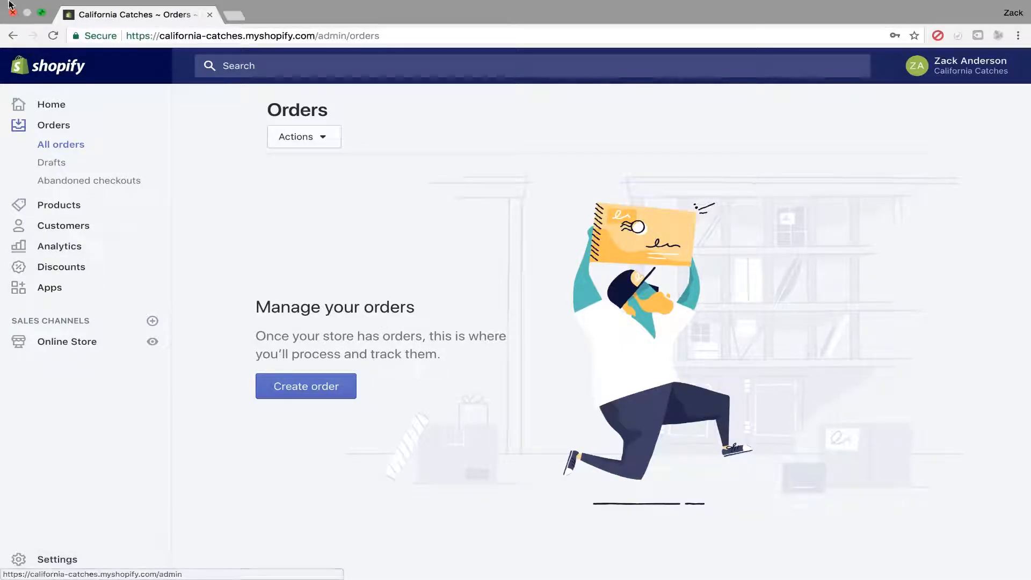
mouse_move(16, 574)
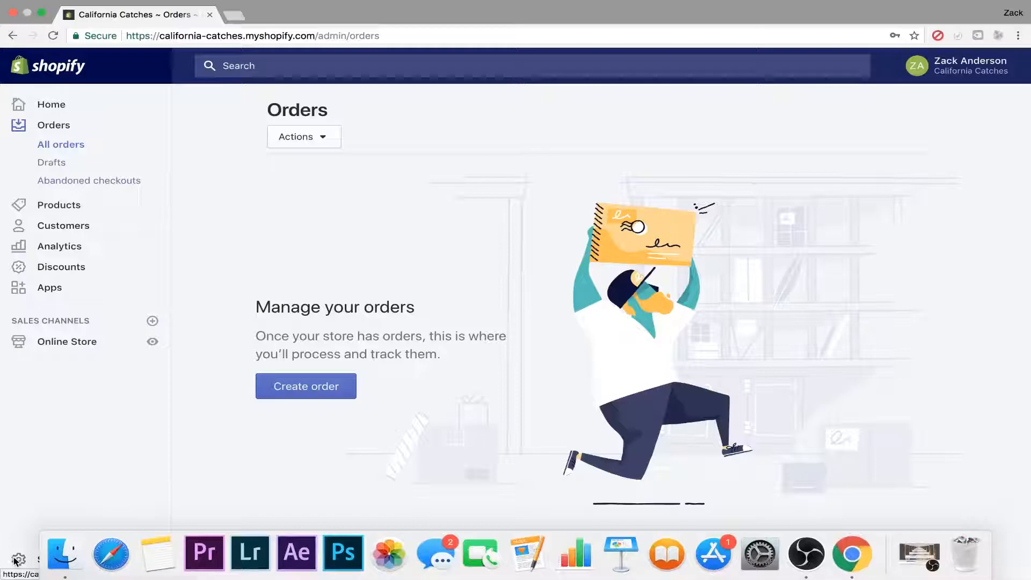
click(43, 560)
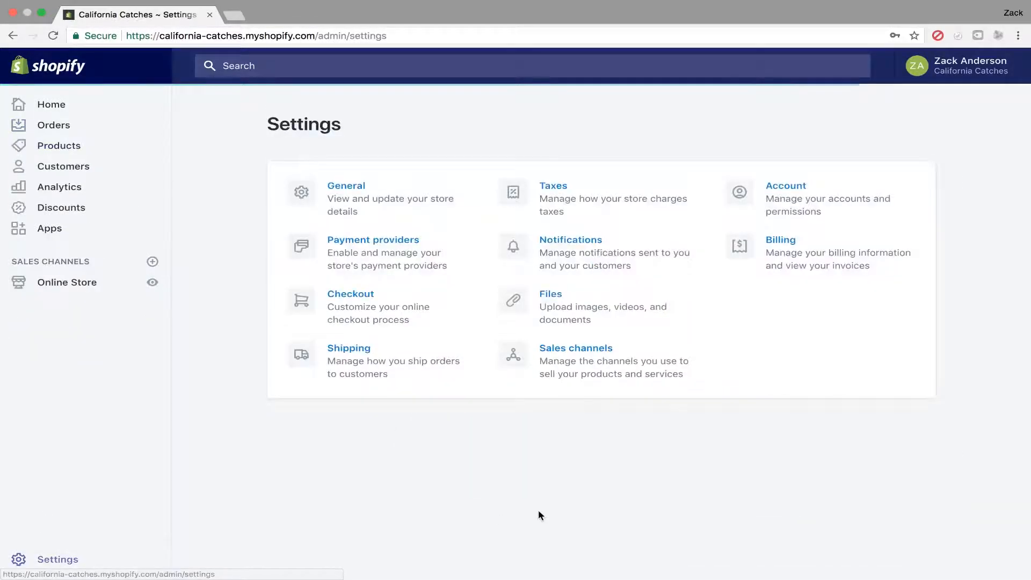
click(405, 253)
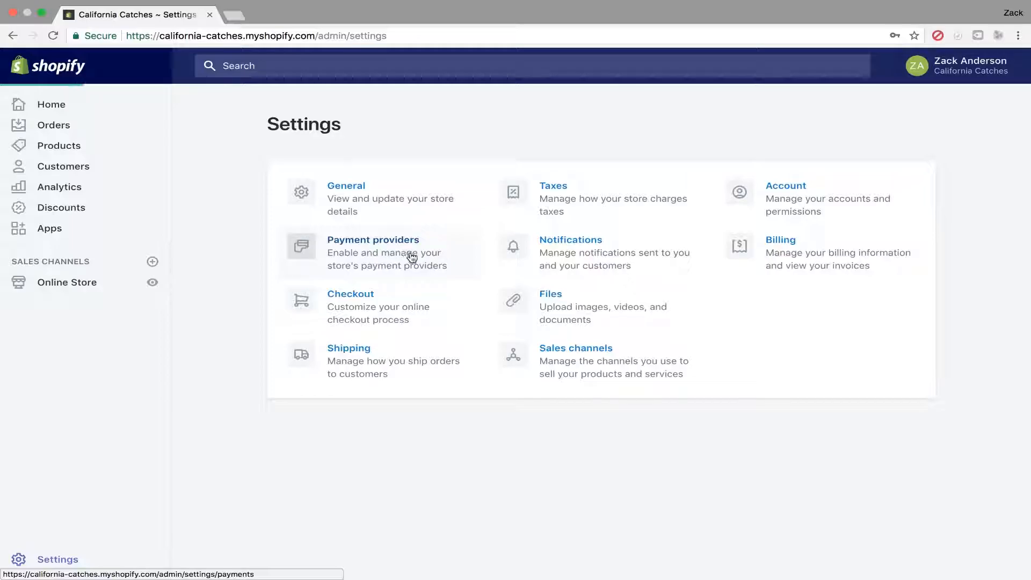
scroll(593, 481, down, 10)
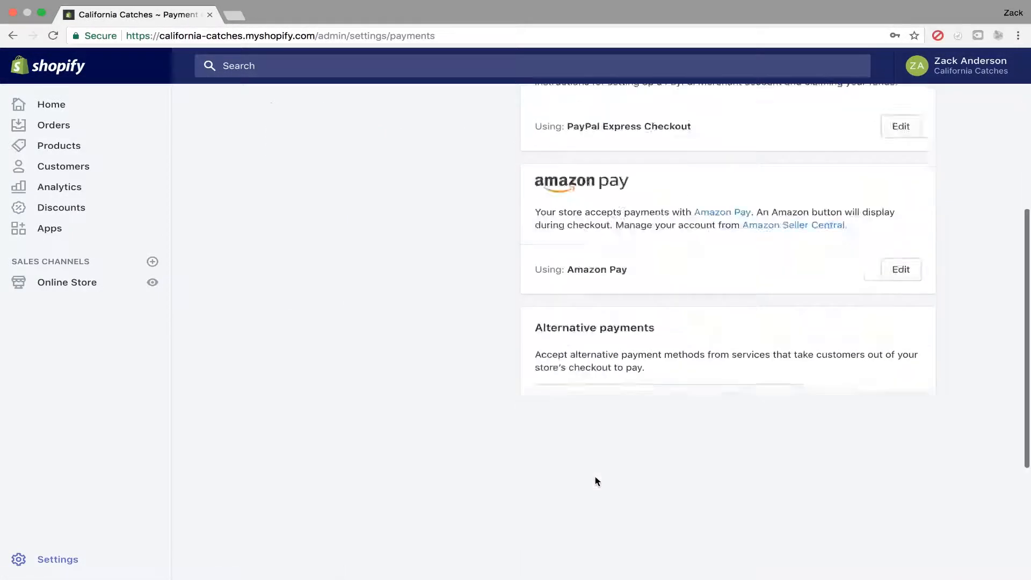
click(540, 383)
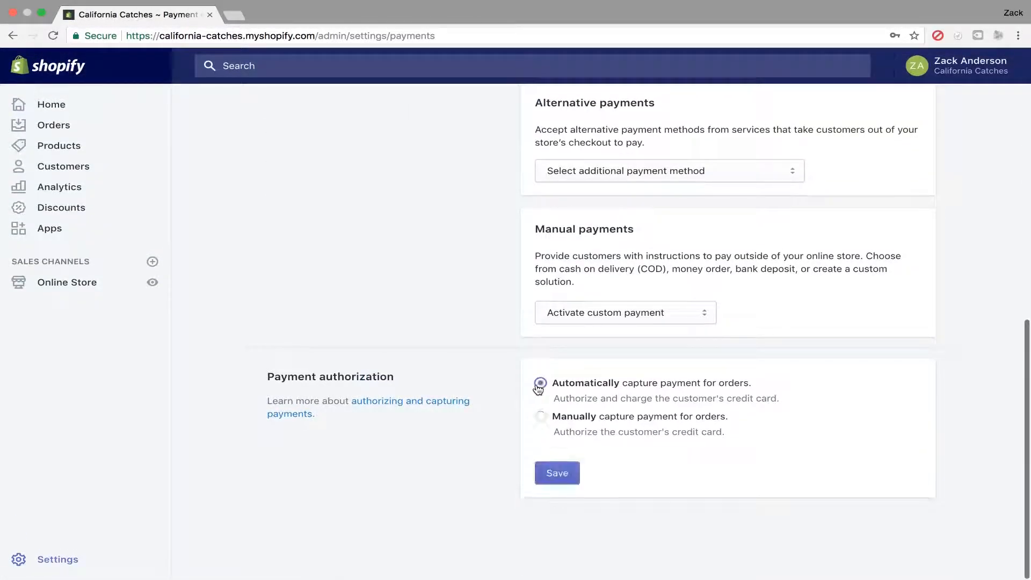
click(562, 474)
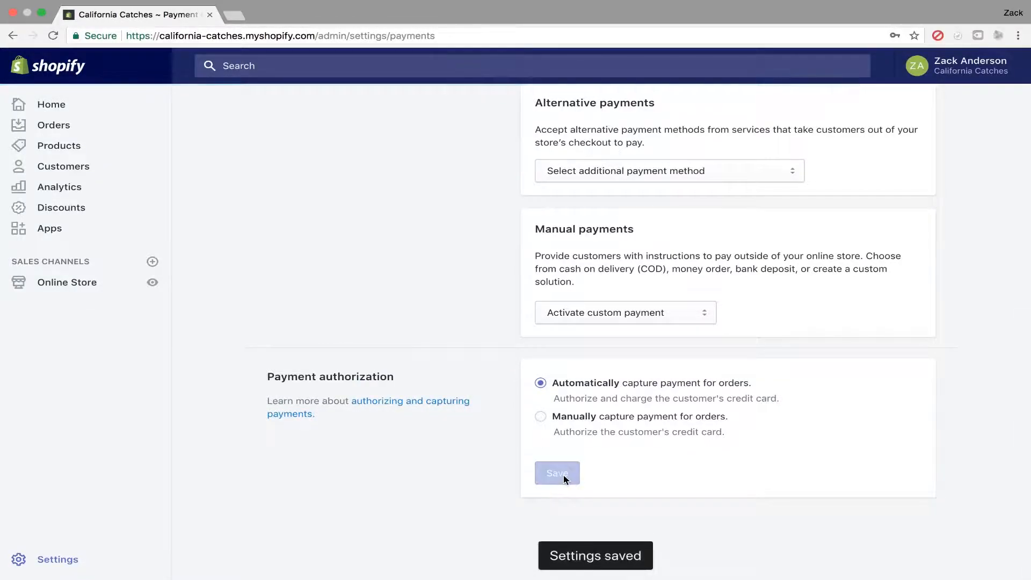
Open and review the Order confirmation email template in the Notifications settings.
scroll(467, 374, up, 15)
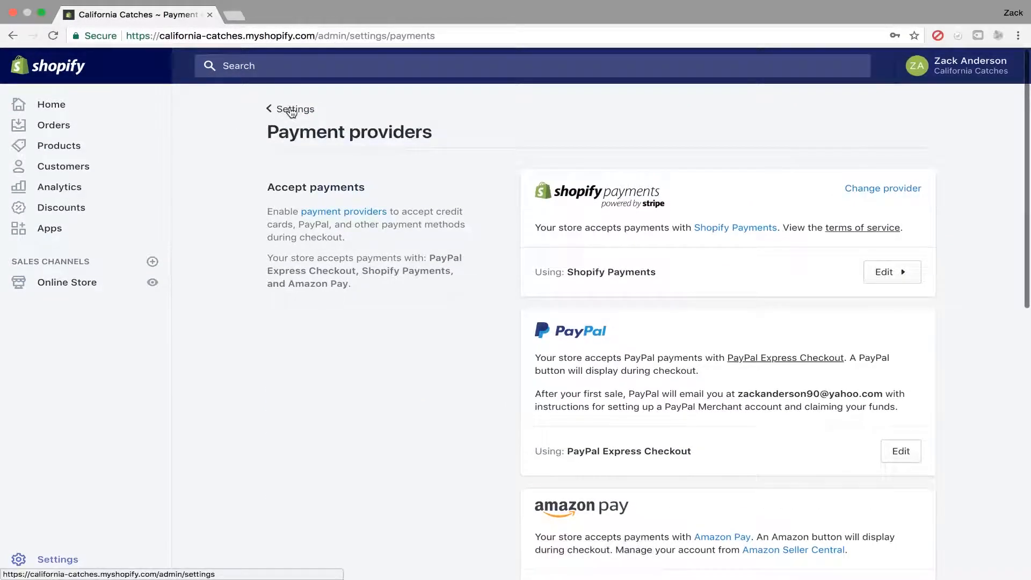
click(291, 112)
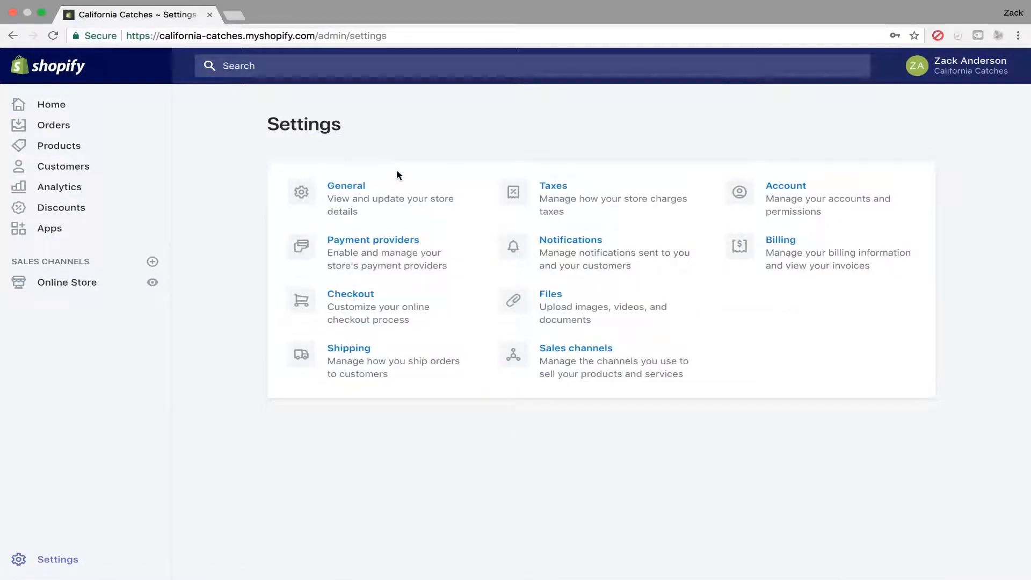
click(548, 262)
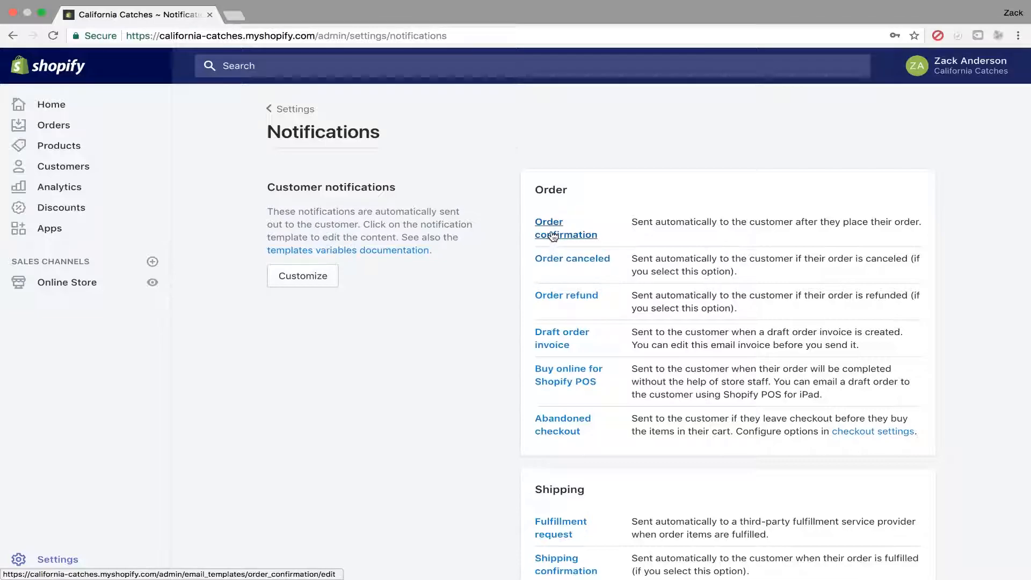
click(554, 237)
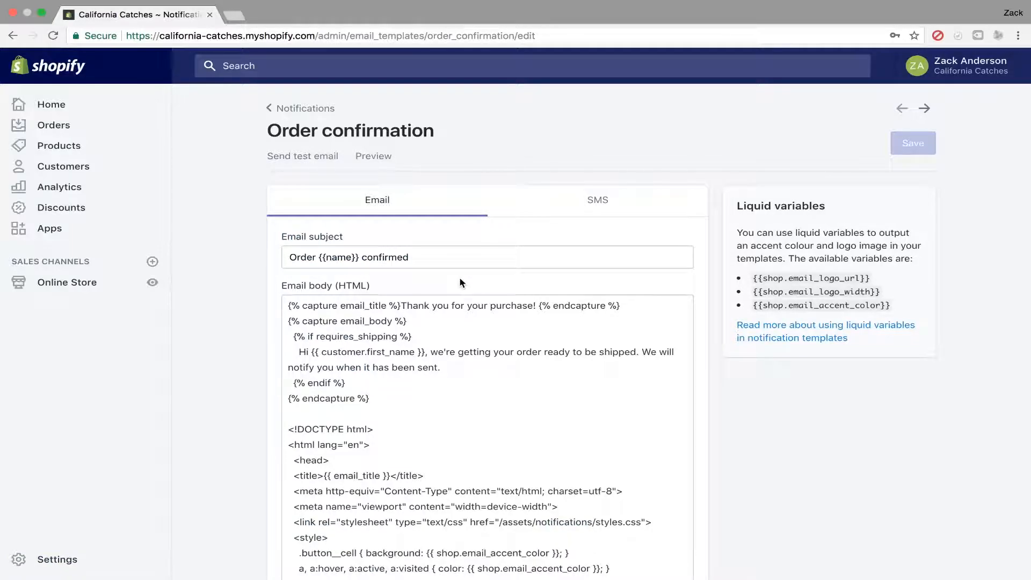
scroll(461, 283, down, 2)
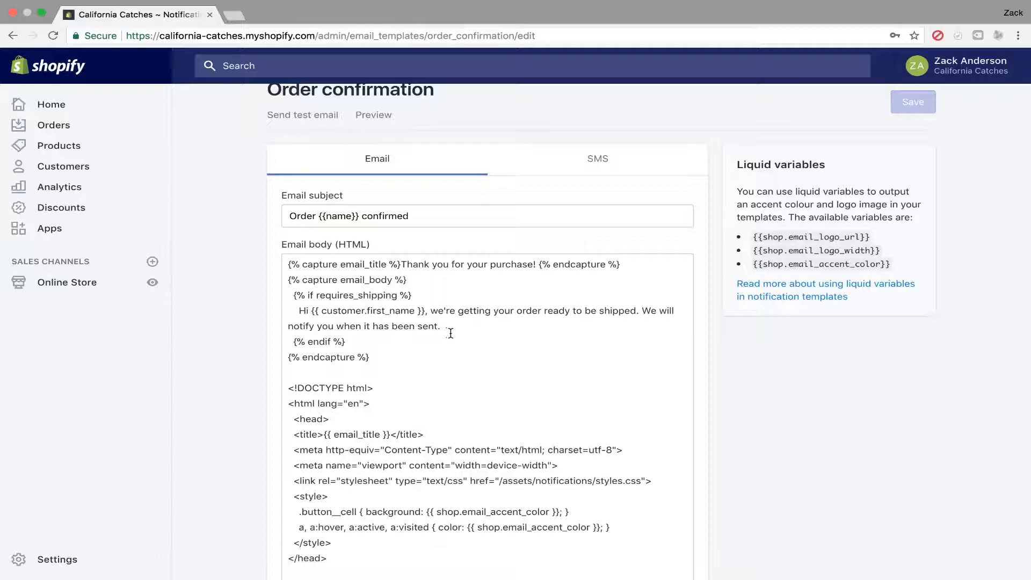
scroll(451, 333, up, 1)
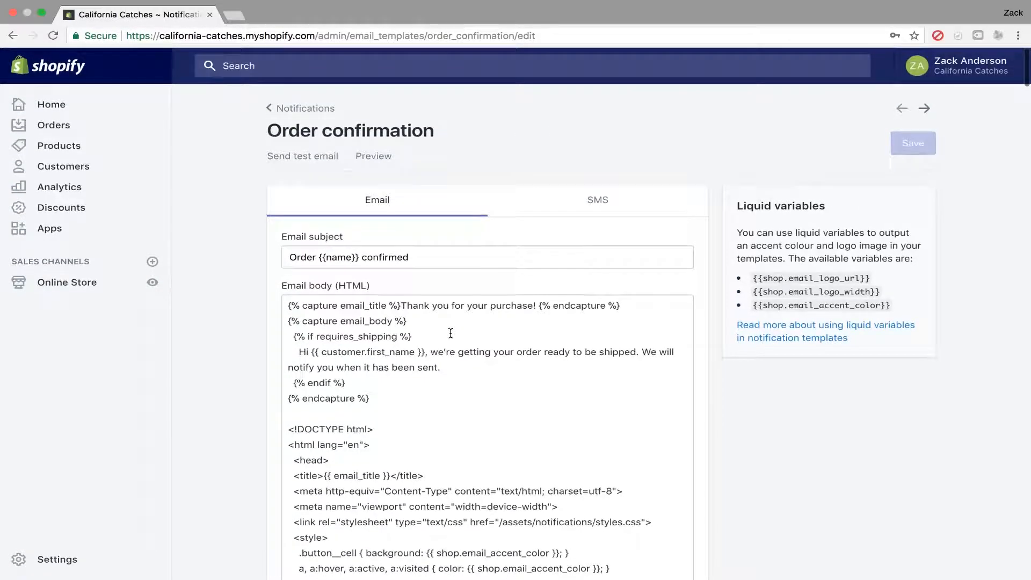
scroll(451, 333, down, 1)
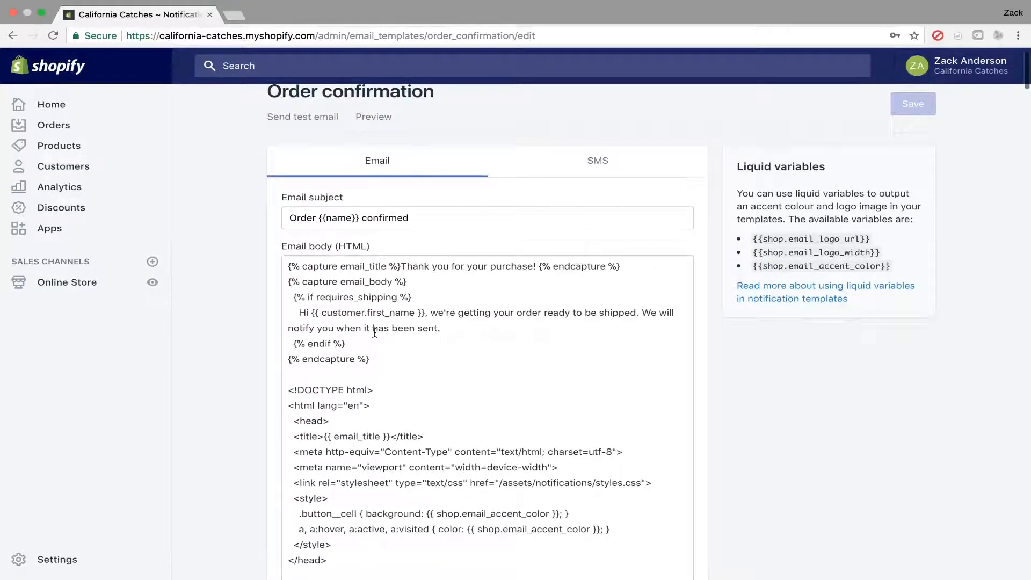
Review the SMS version of the Order confirmation template, then go back to the Notifications list.
click(589, 172)
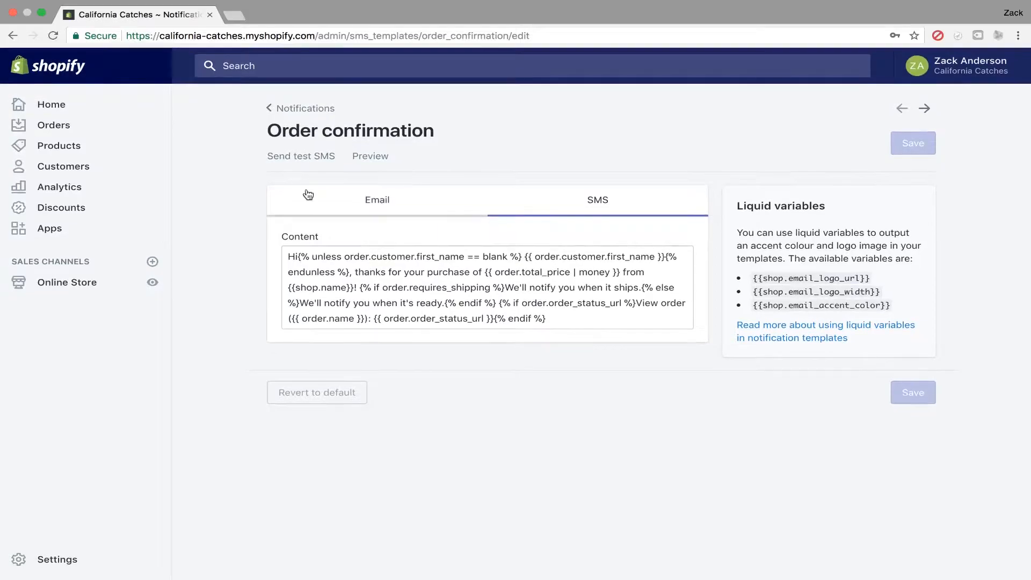
click(302, 108)
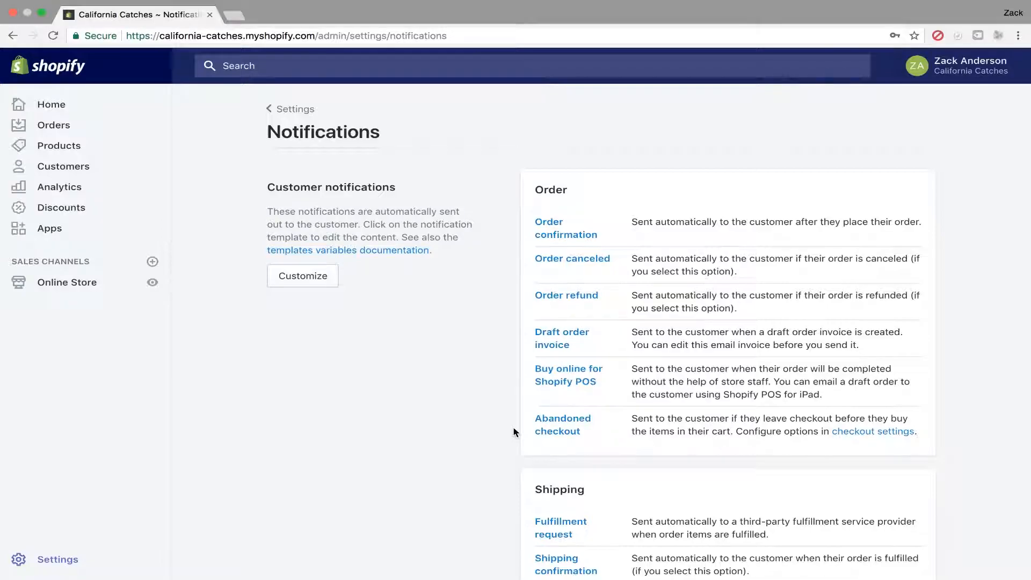
Open the email template customization and set the accent color to a dark shade, #13232a.
scroll(514, 432, down, 2)
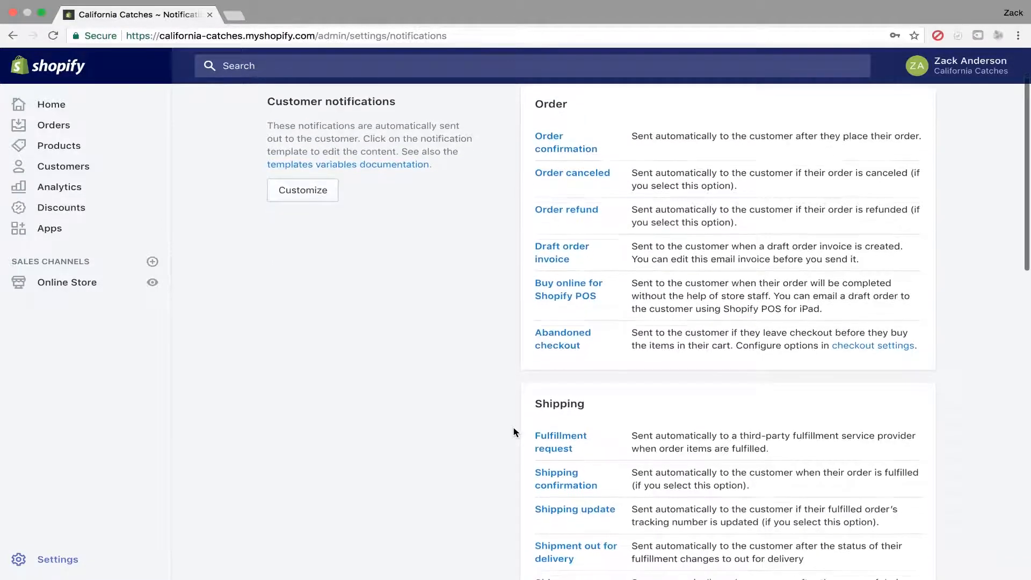
scroll(515, 430, up, 2)
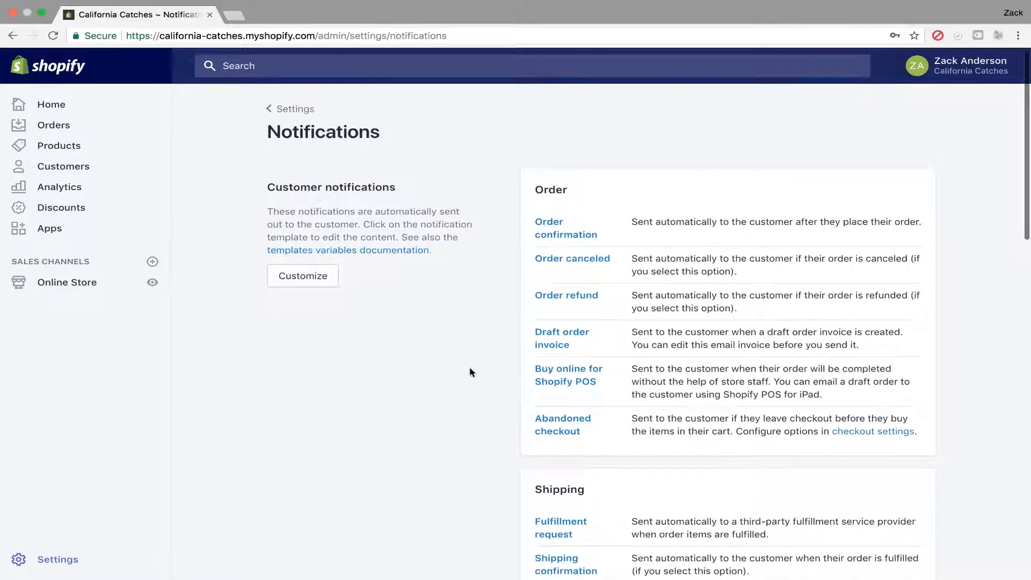
click(304, 278)
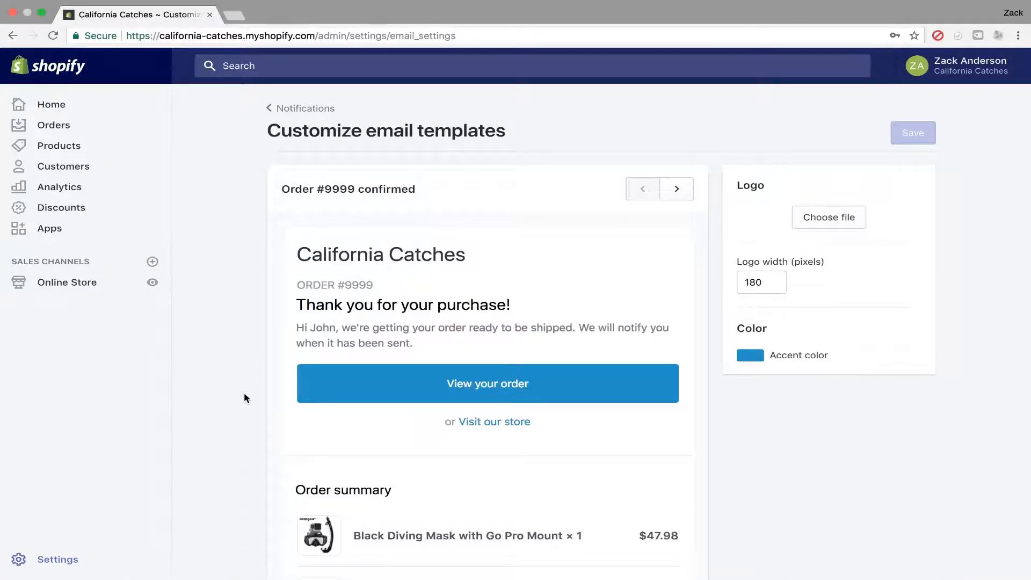
scroll(244, 393, down, 4)
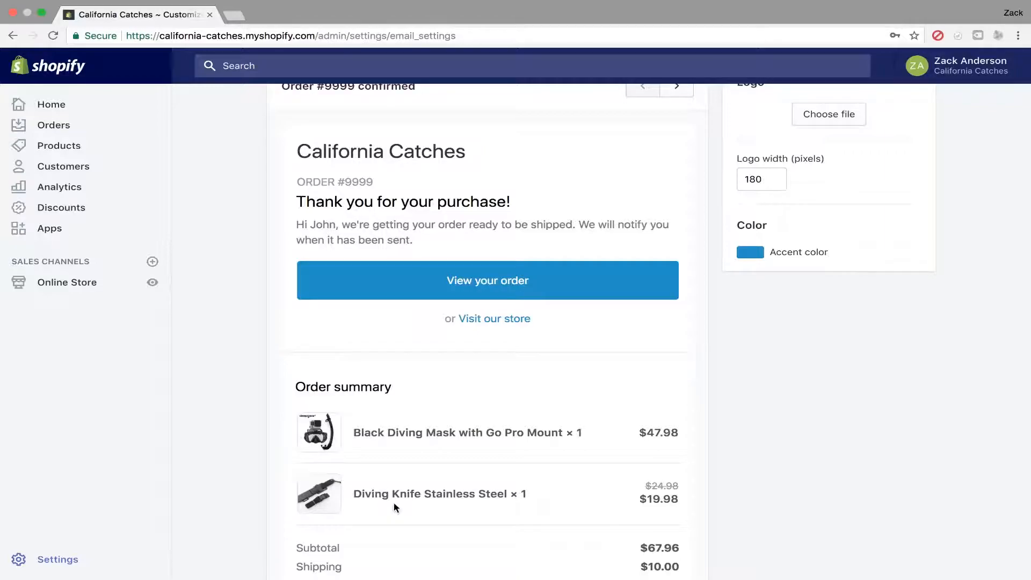
scroll(394, 504, up, 2)
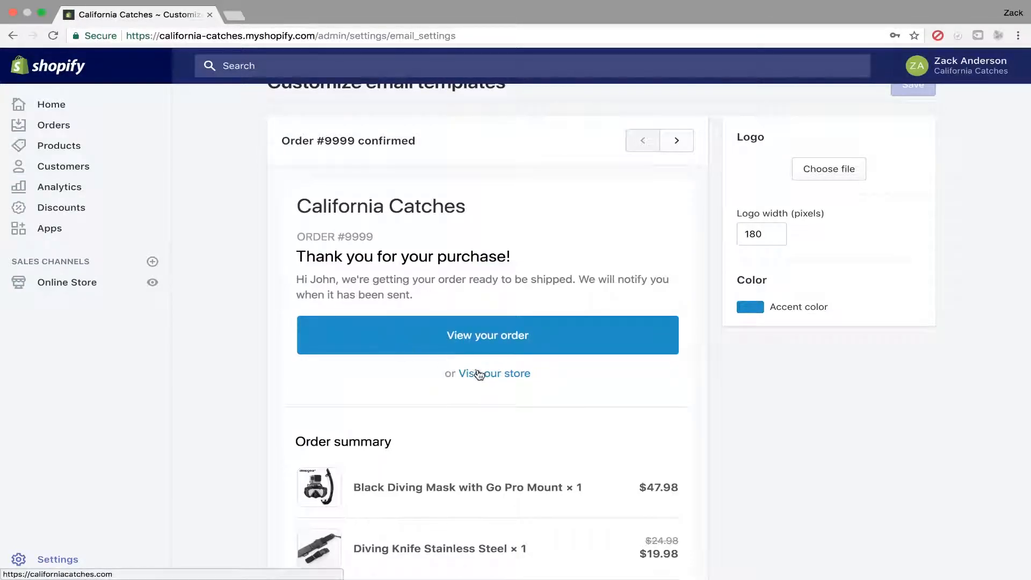
click(747, 307)
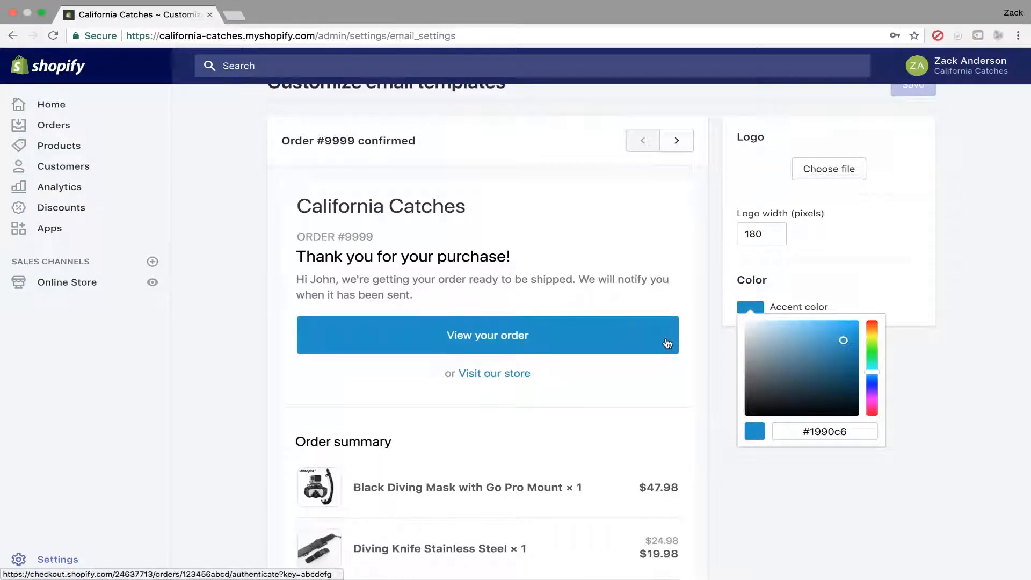
mouse_move(845, 344)
mouse_down()
mouse_move(786, 390)
mouse_move(806, 402)
mouse_up()
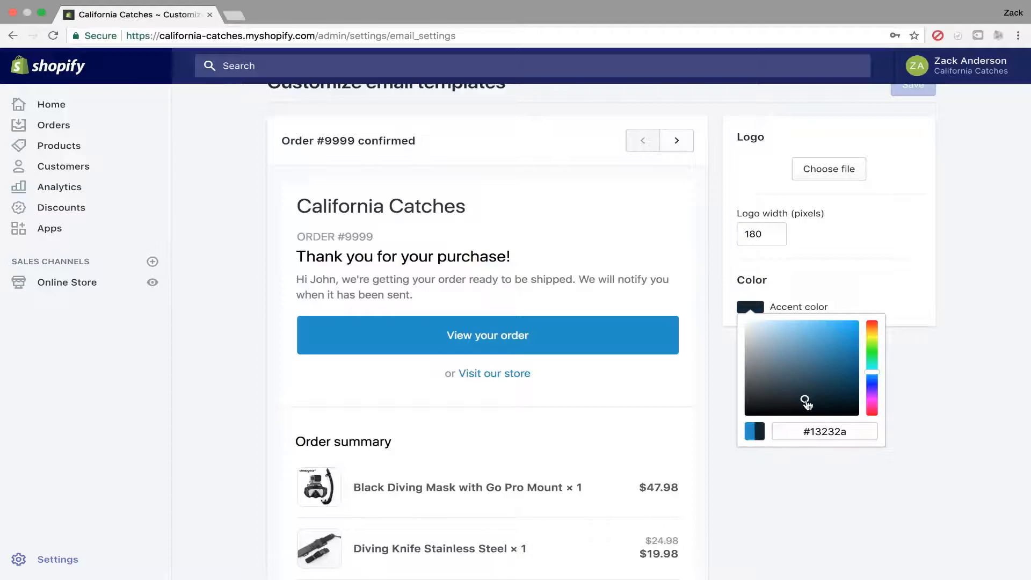
click(710, 372)
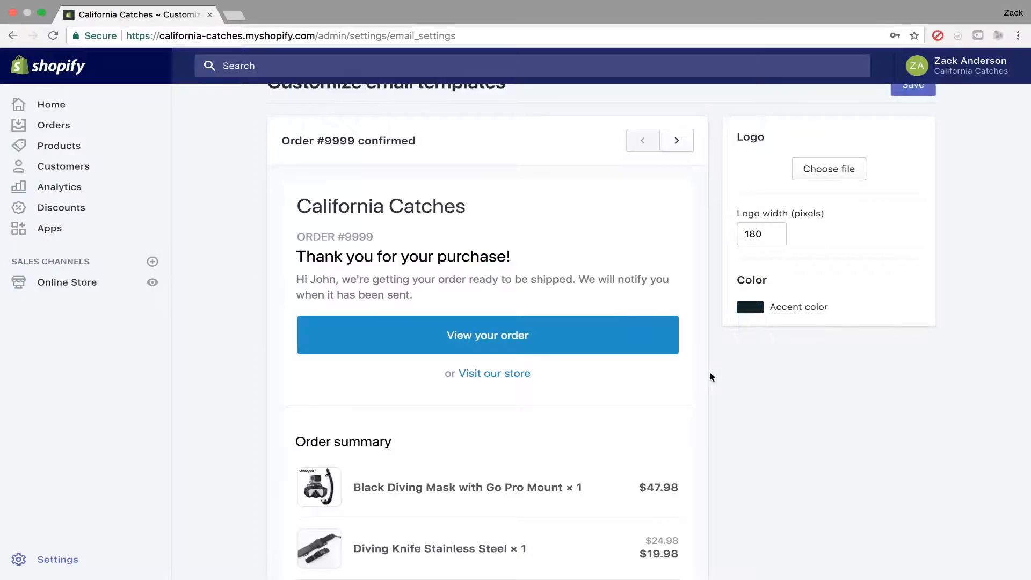
Scroll through the order confirmation email preview to examine its sections with the new accent color.
scroll(779, 227, up, 2)
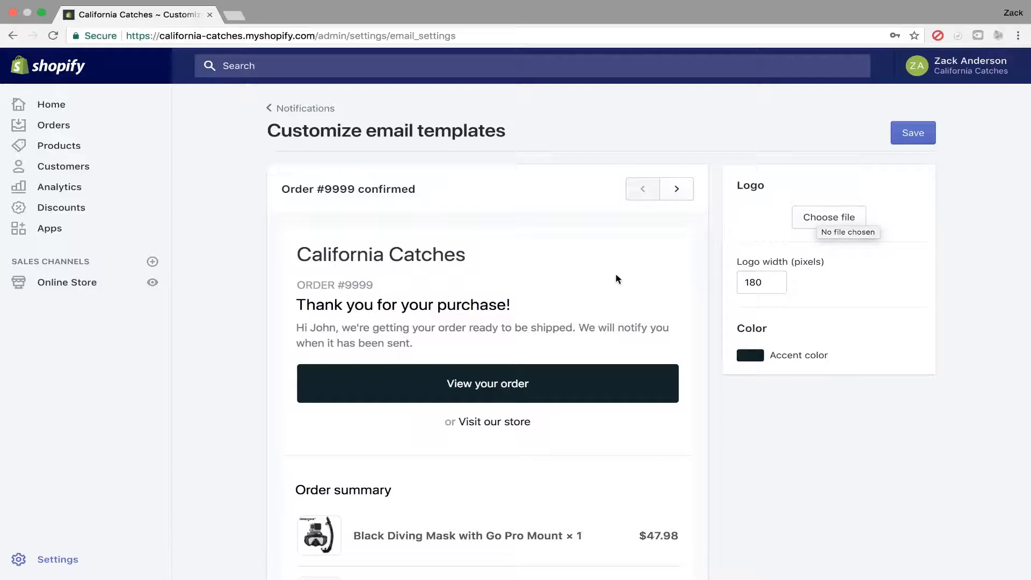
scroll(651, 273, down, 10)
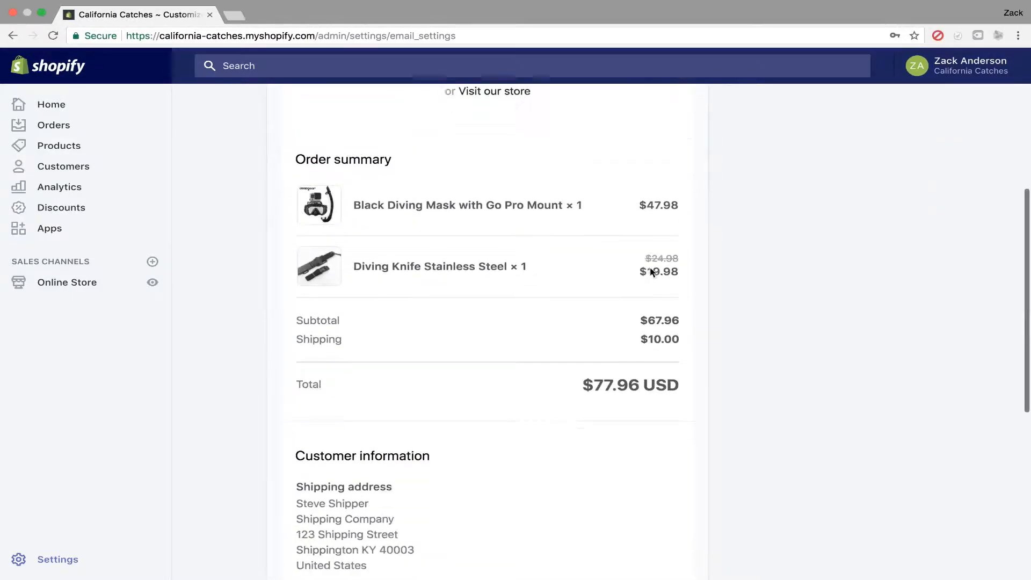
scroll(650, 272, down, 2)
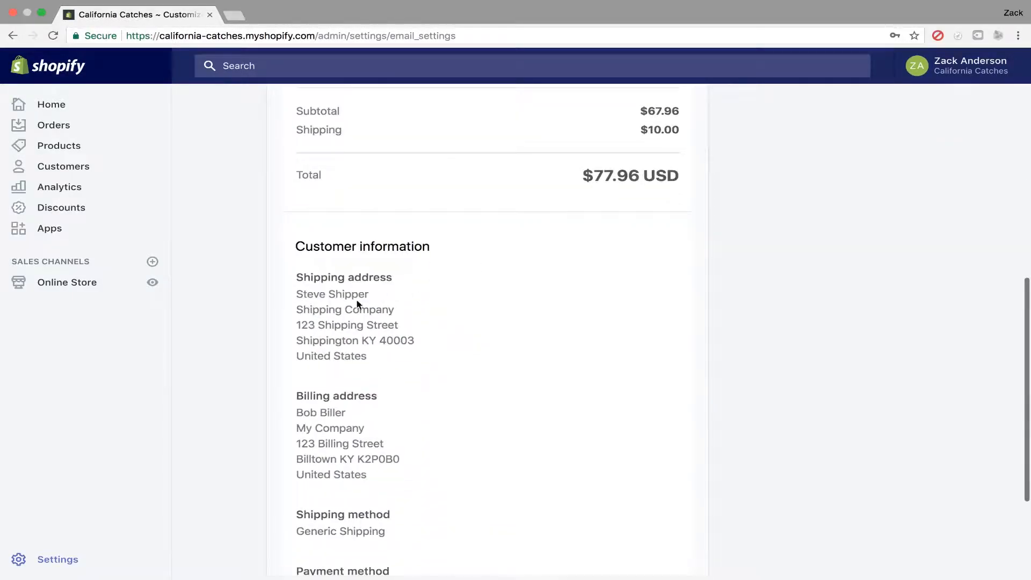
scroll(363, 310, down, 6)
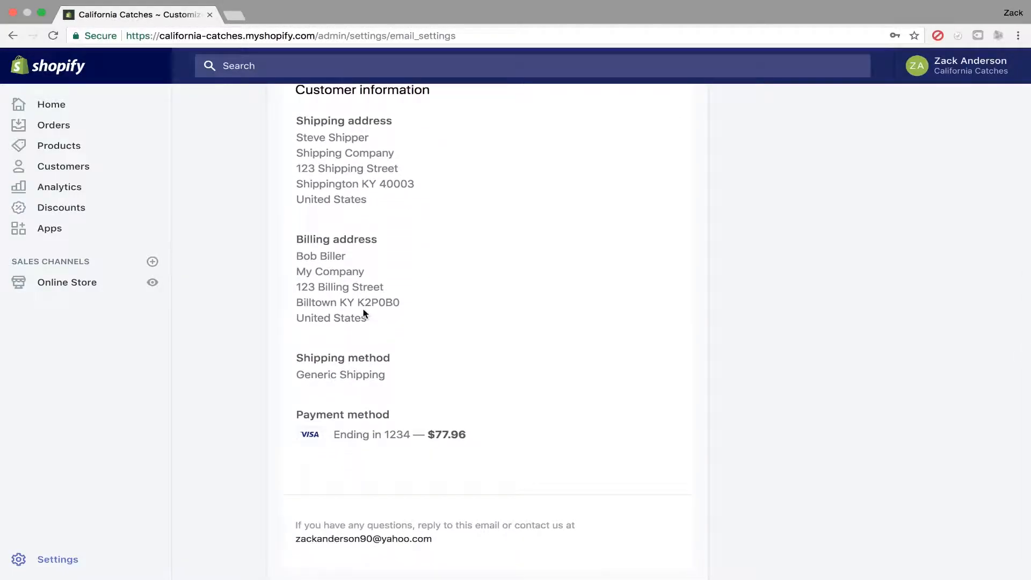
scroll(364, 314, down, 1)
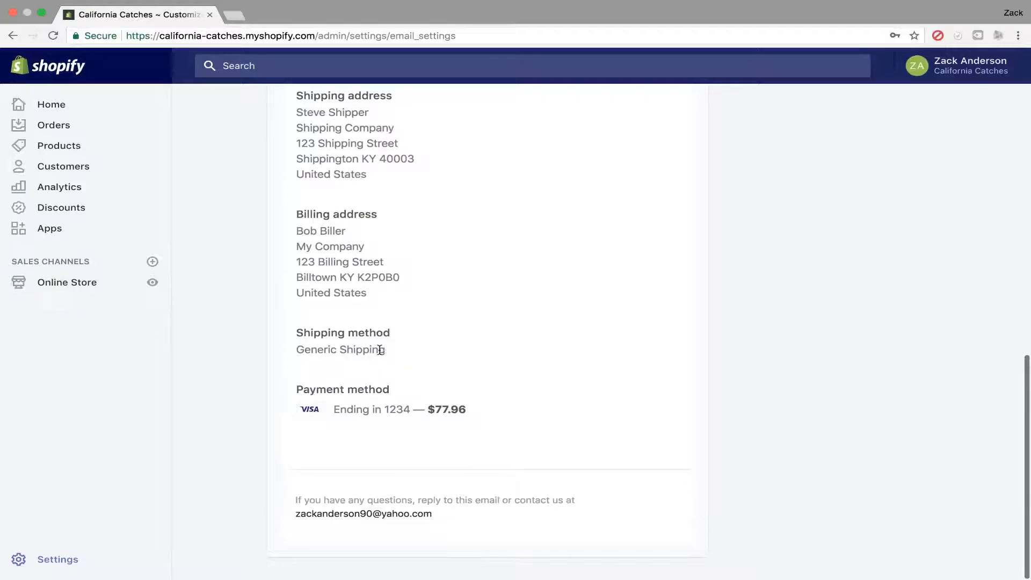
scroll(379, 412, up, 20)
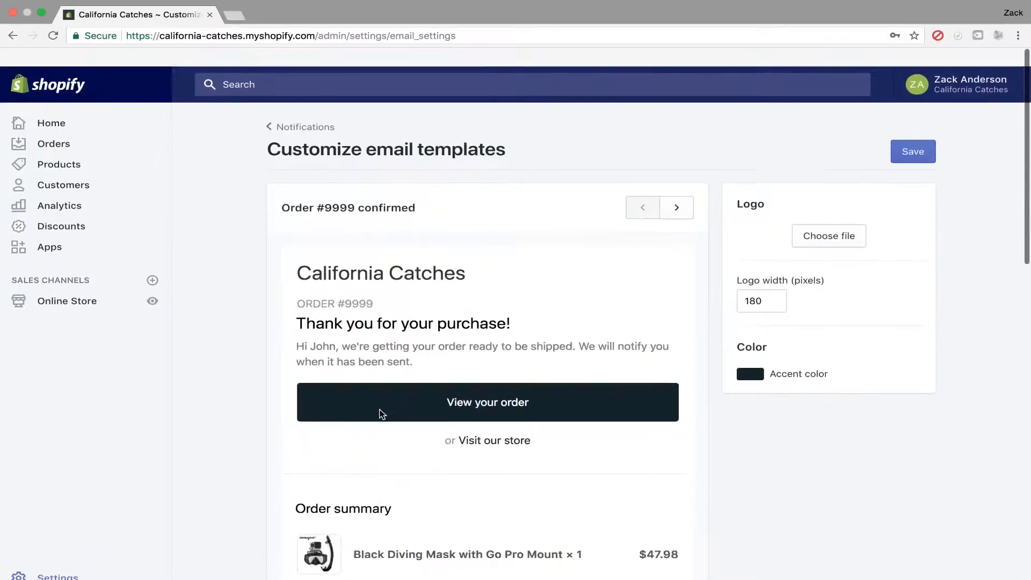
Step through the order canceled and refund notification email previews.
click(683, 189)
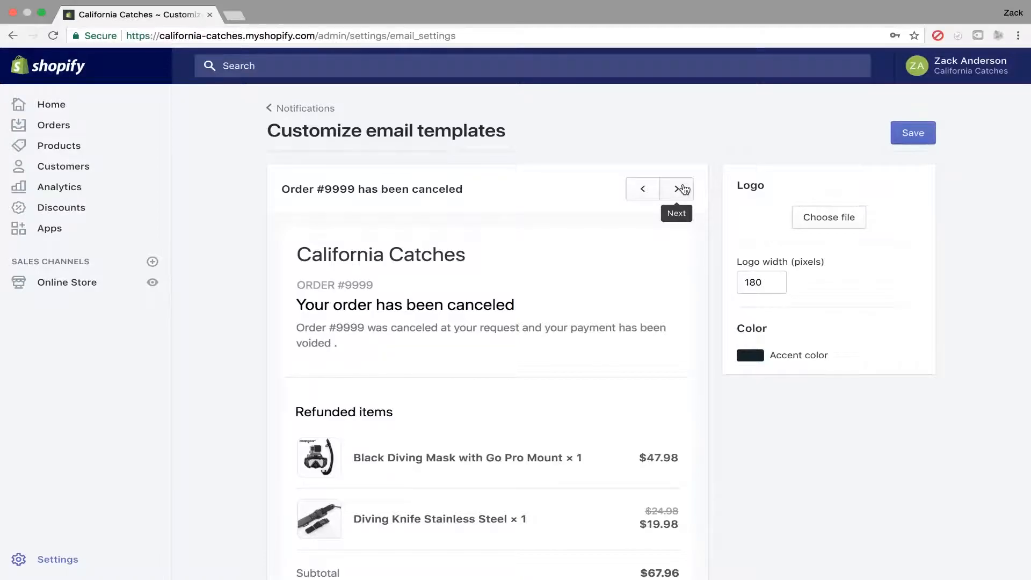
scroll(684, 189, down, 1)
scroll(684, 189, down, 2)
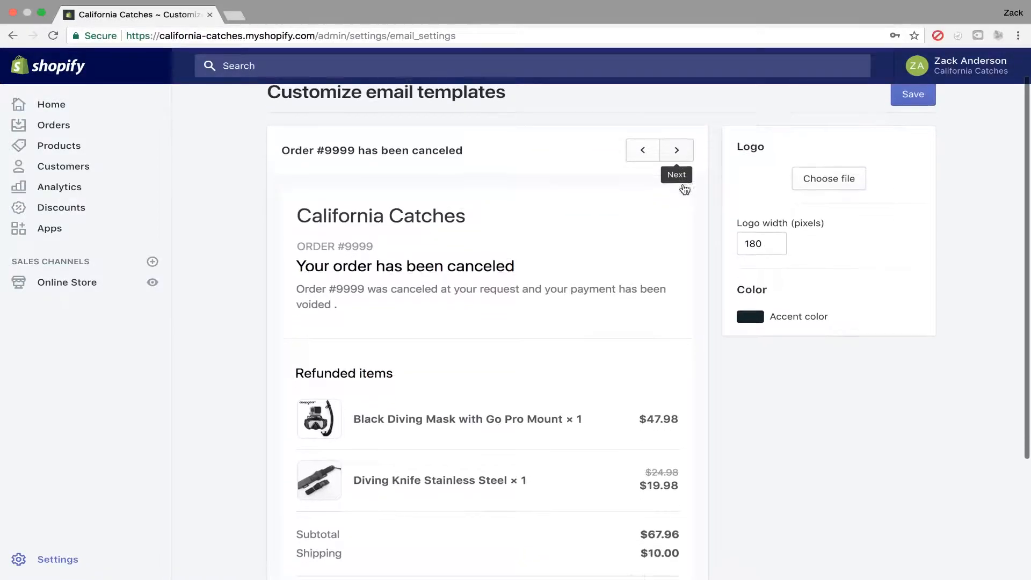
click(676, 141)
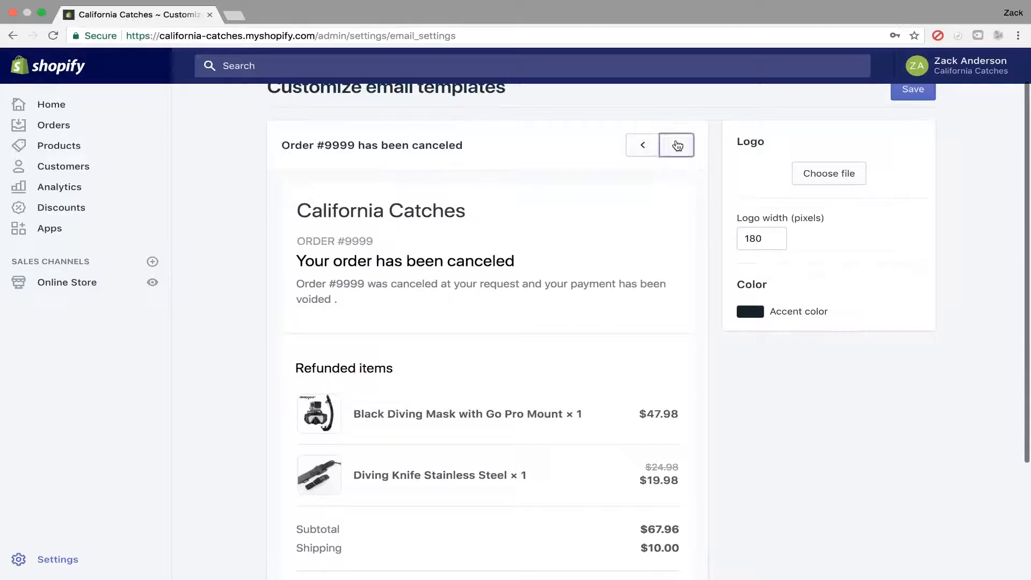
scroll(677, 144, up, 2)
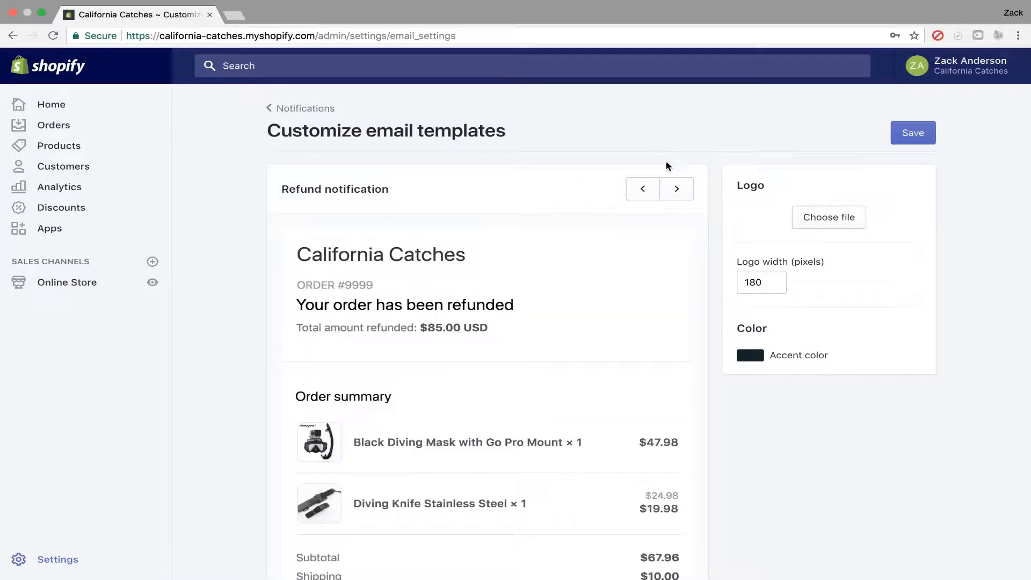
scroll(661, 228, down, 2)
scroll(661, 229, down, 3)
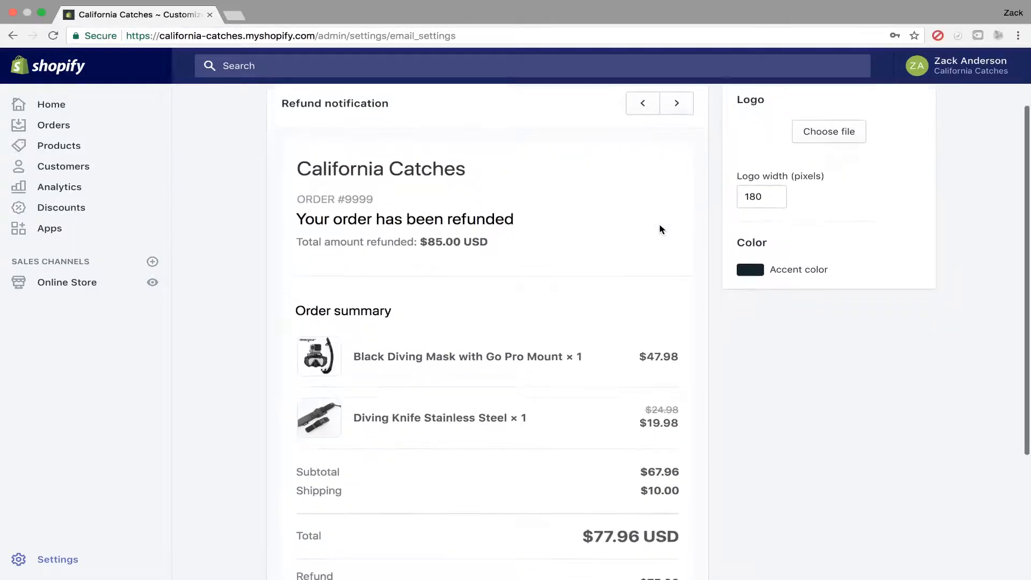
scroll(661, 229, up, 5)
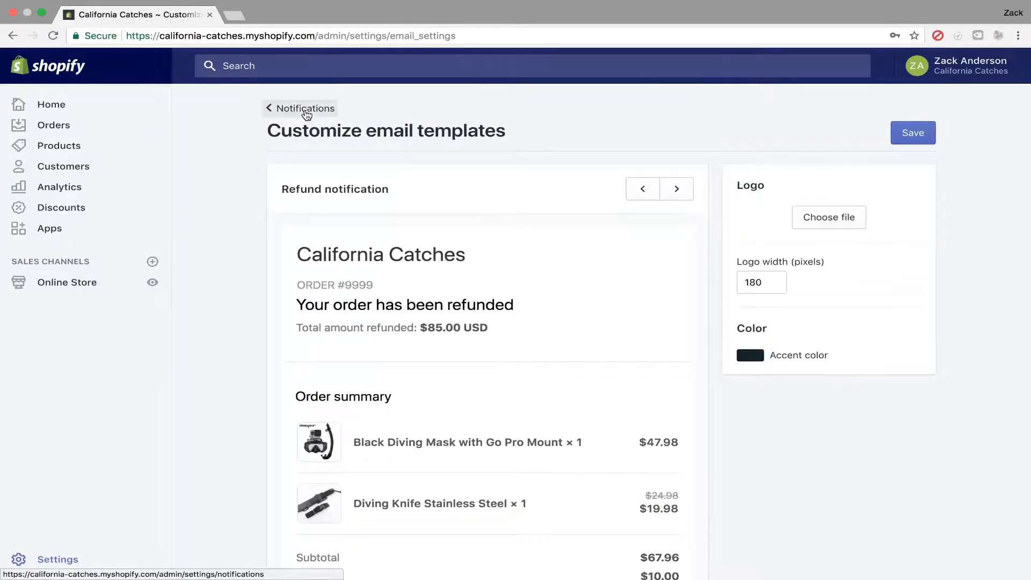
Leave the template customization and return through Notifications to the main Settings page.
click(306, 114)
click(666, 231)
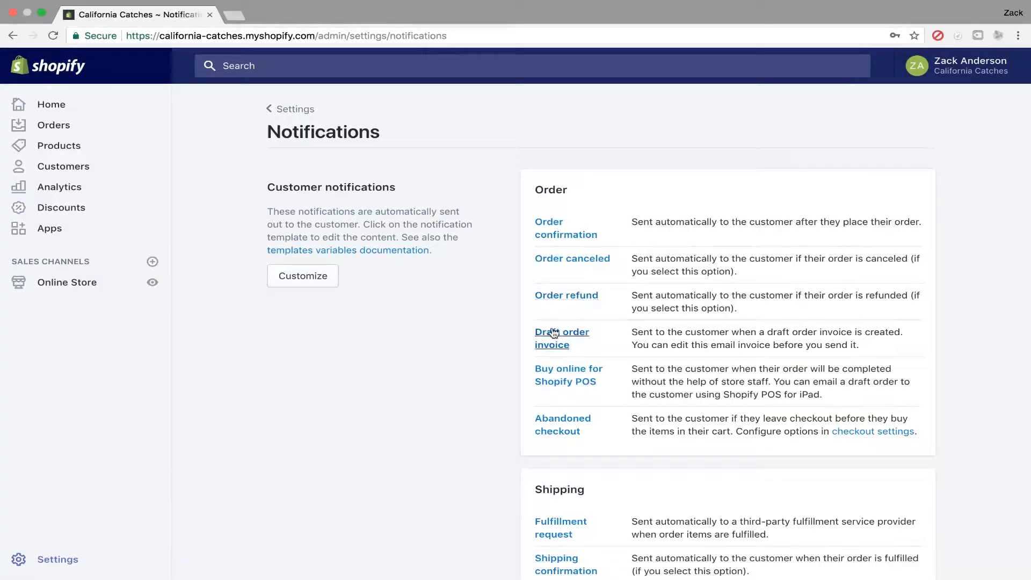
scroll(554, 334, down, 5)
scroll(554, 334, up, 5)
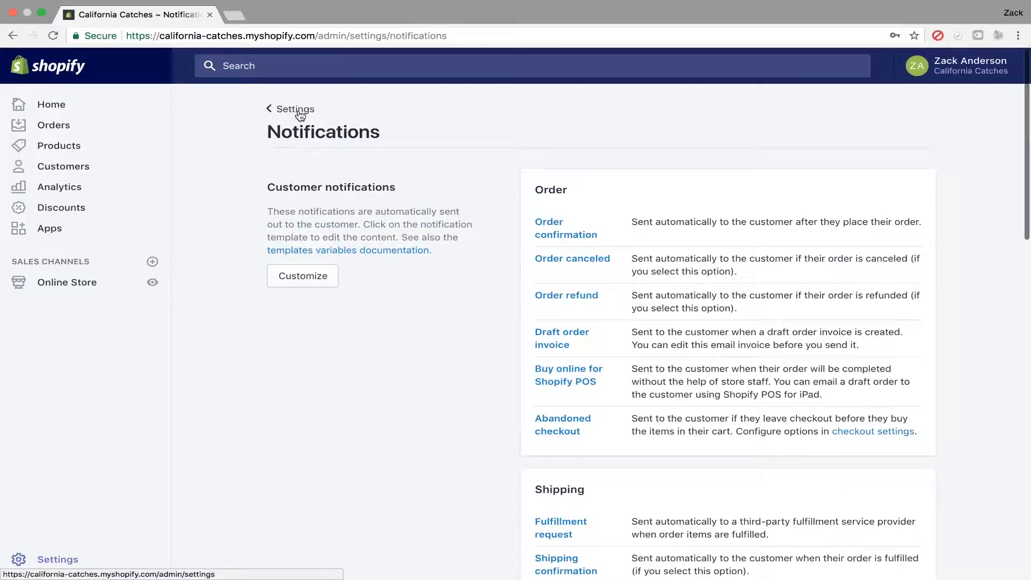
click(301, 110)
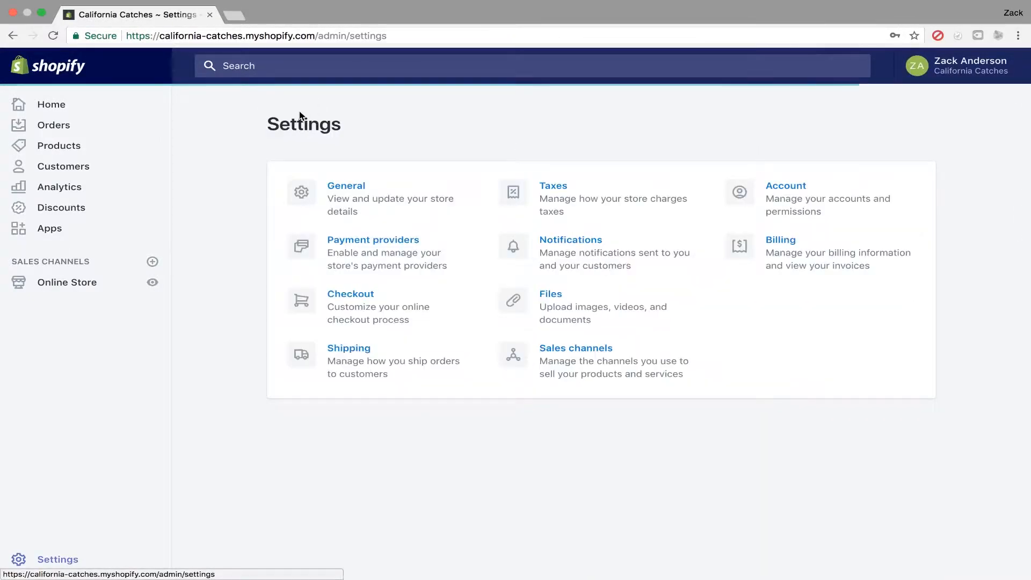